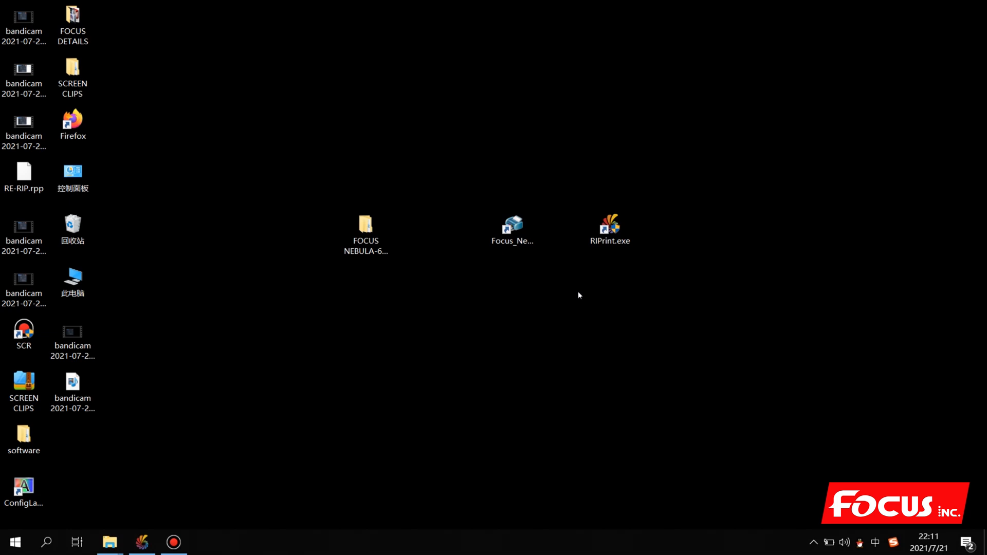
# Step: Launch the Focus Nebula printer control software from the desktop and cancel the firewall access alert
pyautogui.doubleClick(523, 231)
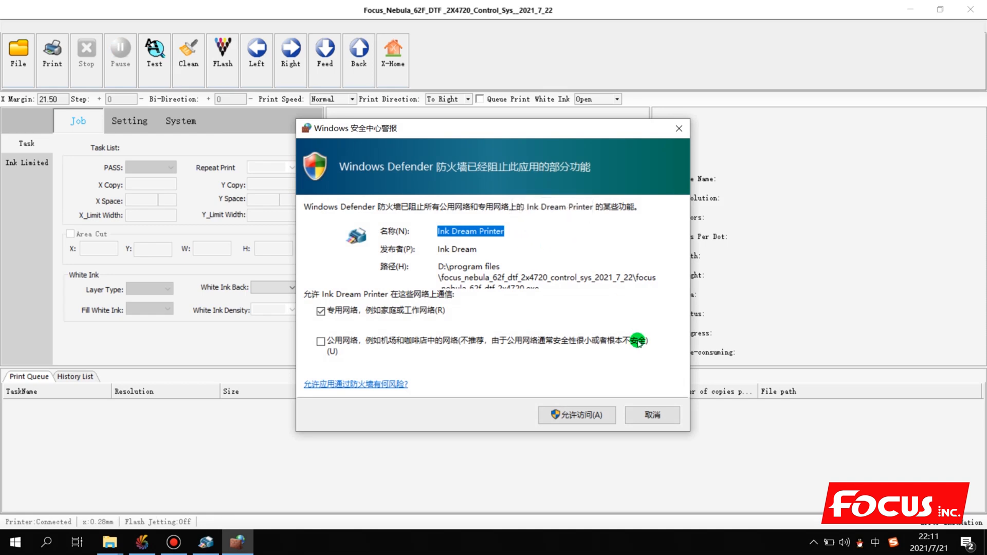
pyautogui.click(650, 413)
pyautogui.click(180, 465)
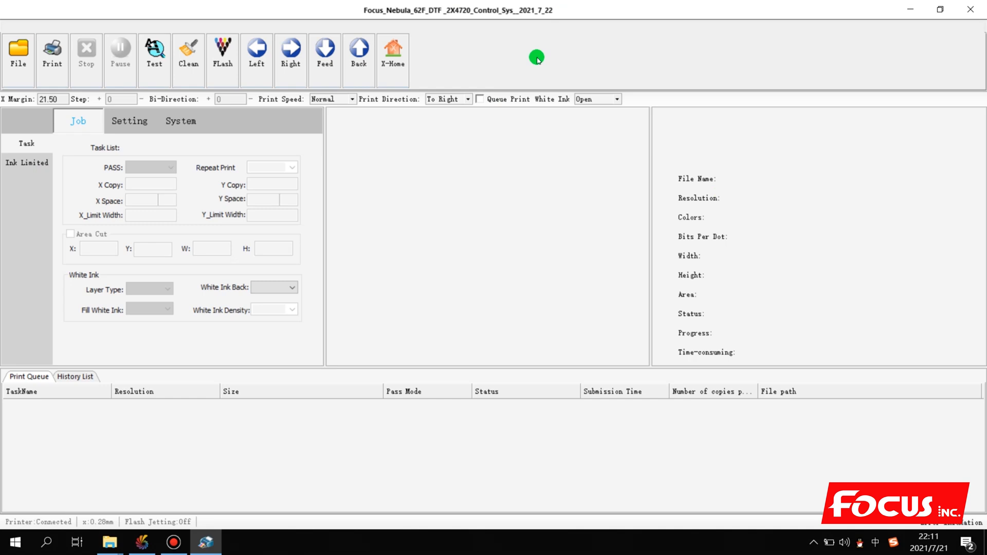
# Step: Preview Color-offset-test-print-file from the 5. Test print file folder, including its resolution, colors and size
pyautogui.click(15, 55)
pyautogui.click(482, 149)
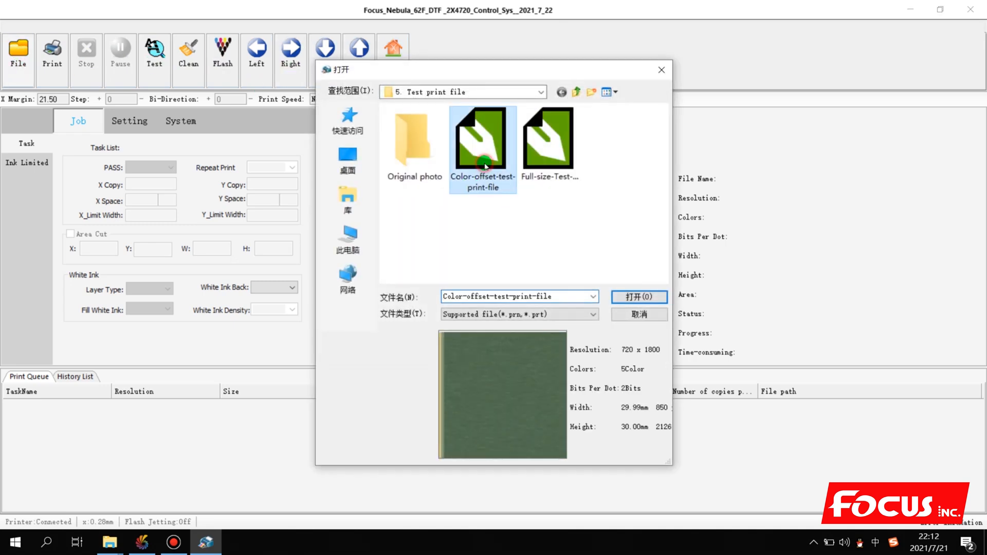
pyautogui.click(635, 305)
pyautogui.click(42, 68)
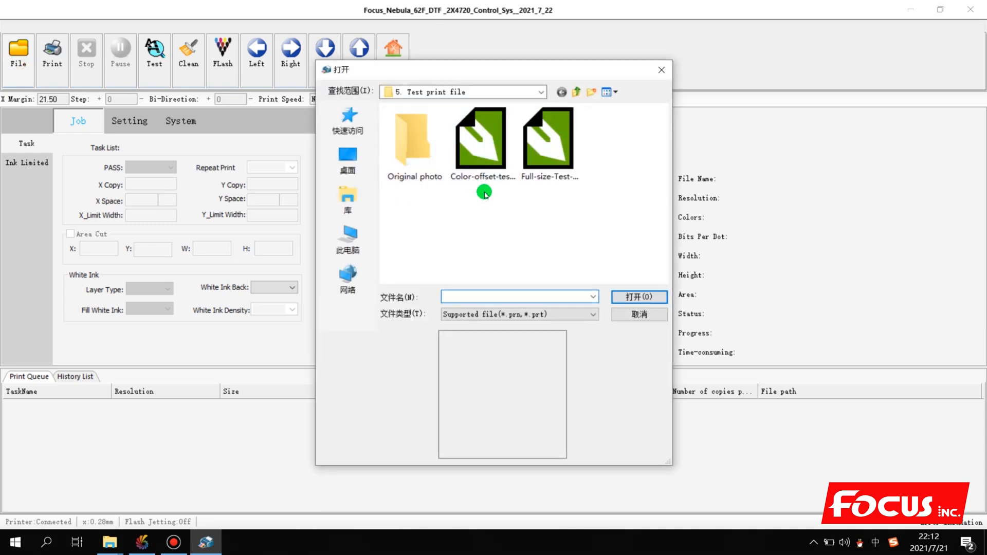
pyautogui.click(490, 166)
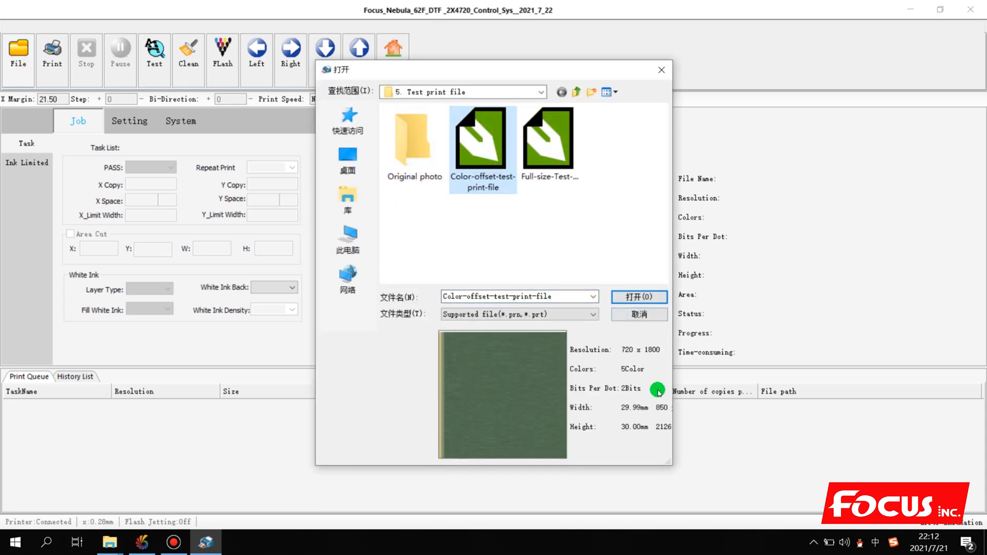
# Step: Check the file properties of Color-offset-test-print-file and dismiss the file selection without loading anything
pyautogui.rightClick(478, 148)
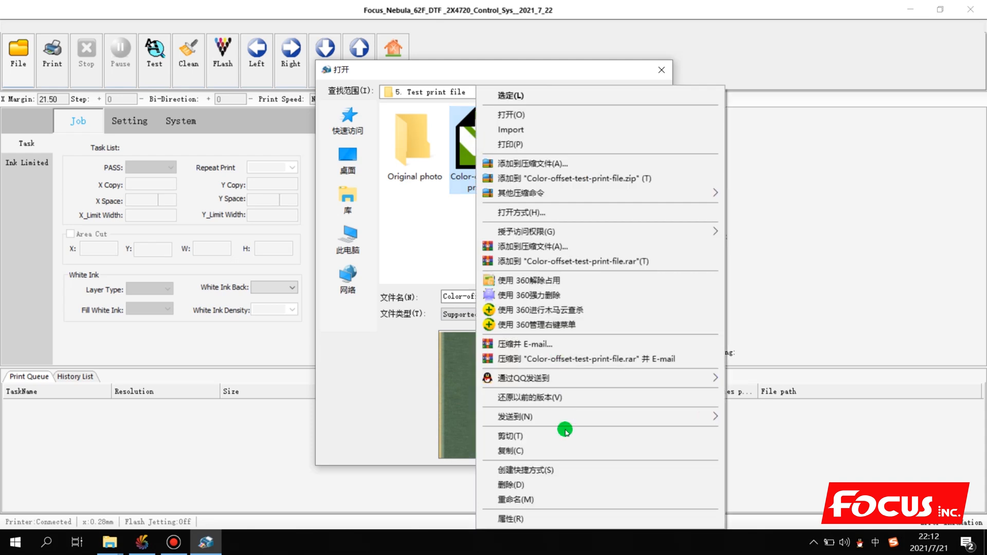
pyautogui.click(523, 522)
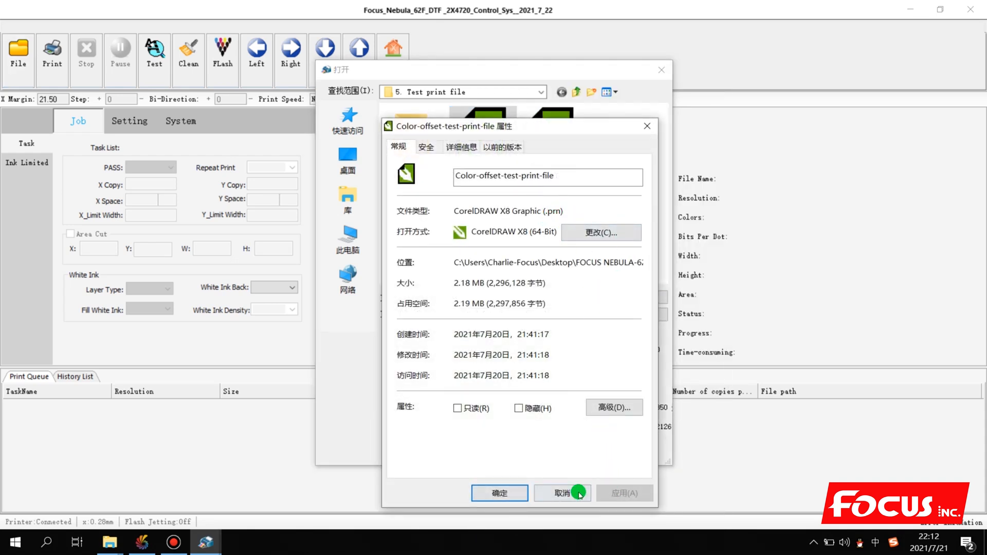
pyautogui.click(575, 492)
pyautogui.click(557, 230)
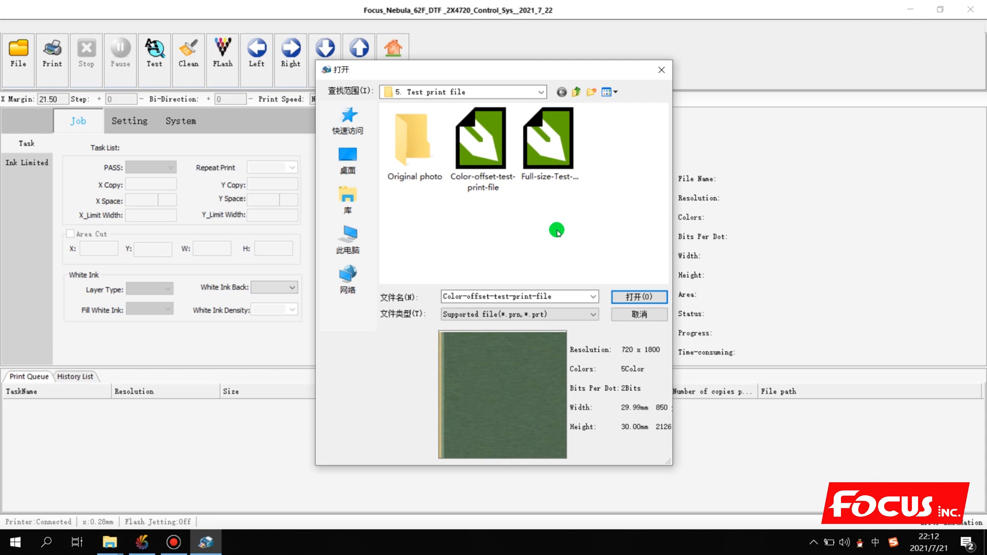
pyautogui.click(489, 164)
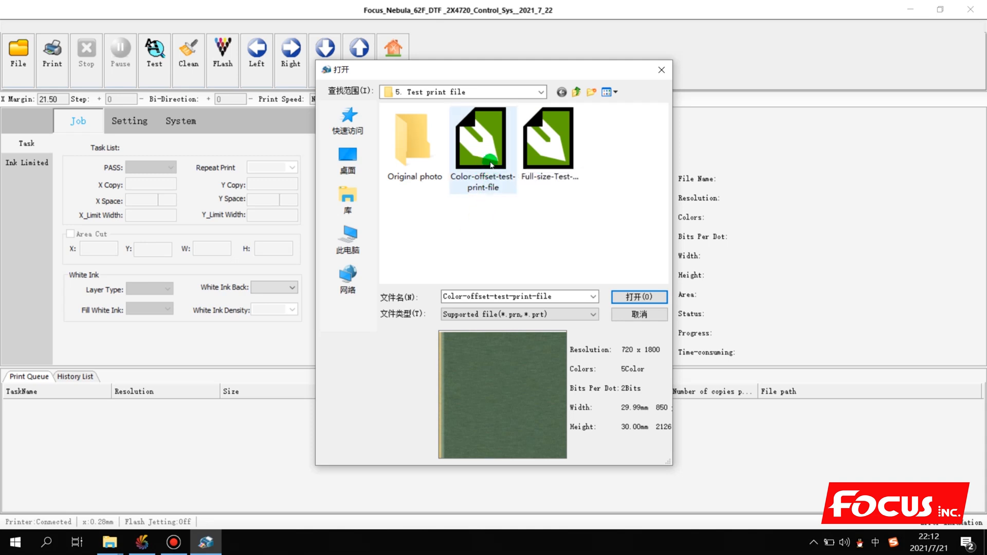
pyautogui.click(662, 70)
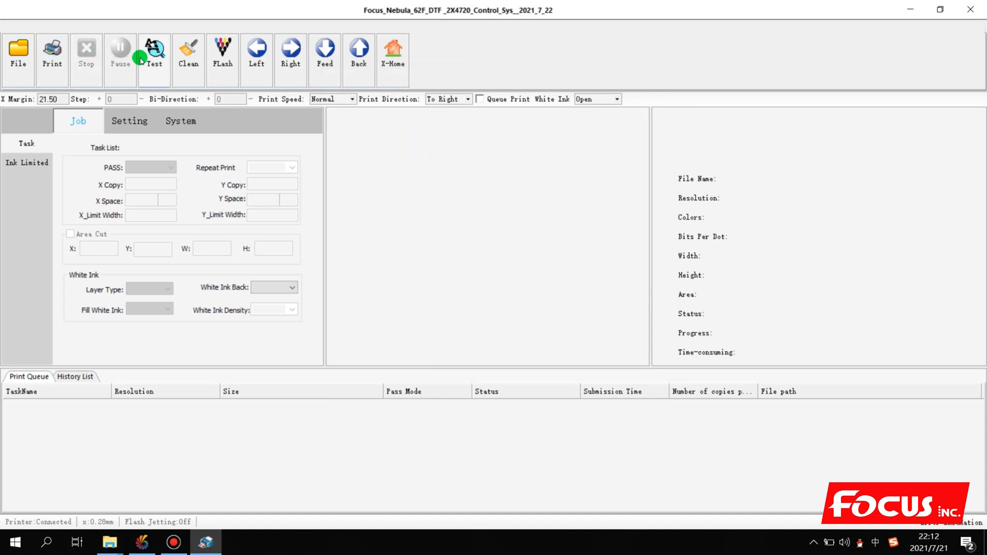
# Step: Review the available print tests and calibrations and the Normal and Strong head cleaning options without running any
pyautogui.click(157, 62)
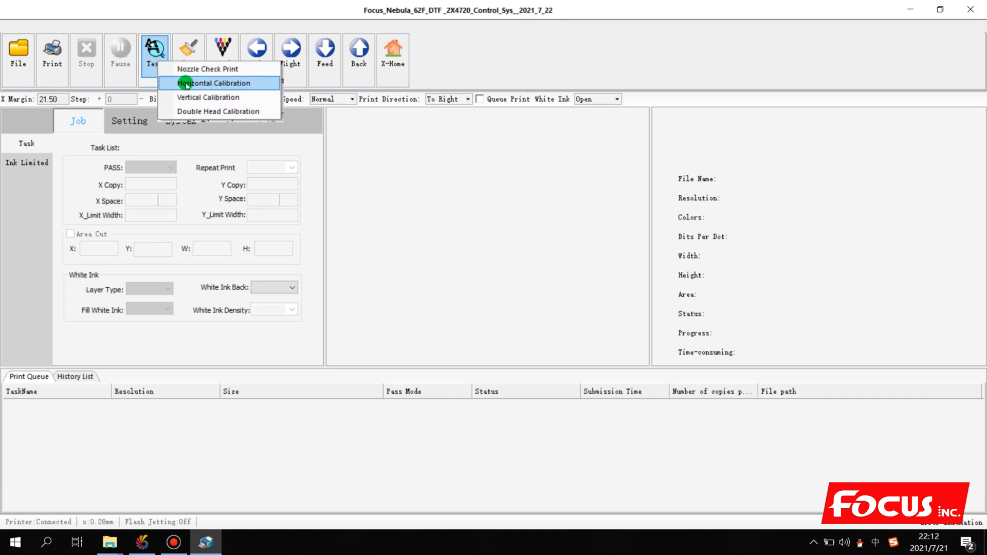
pyautogui.click(195, 5)
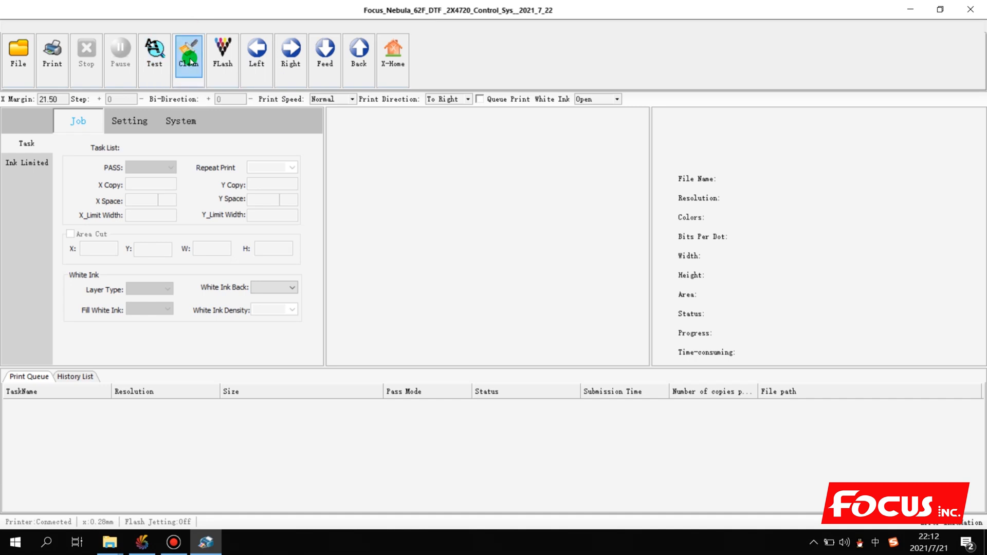
pyautogui.click(189, 60)
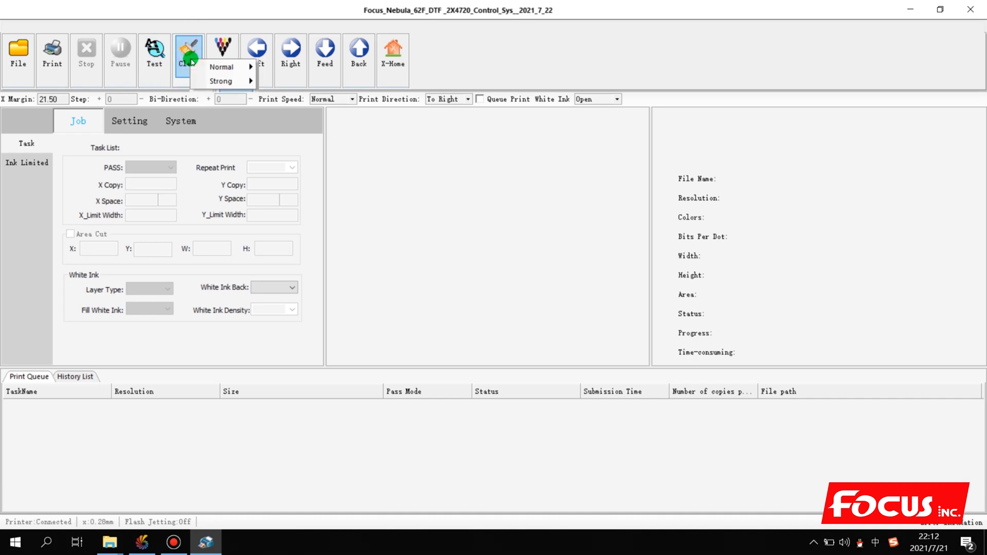
pyautogui.click(213, 67)
pyautogui.moveTo(216, 81)
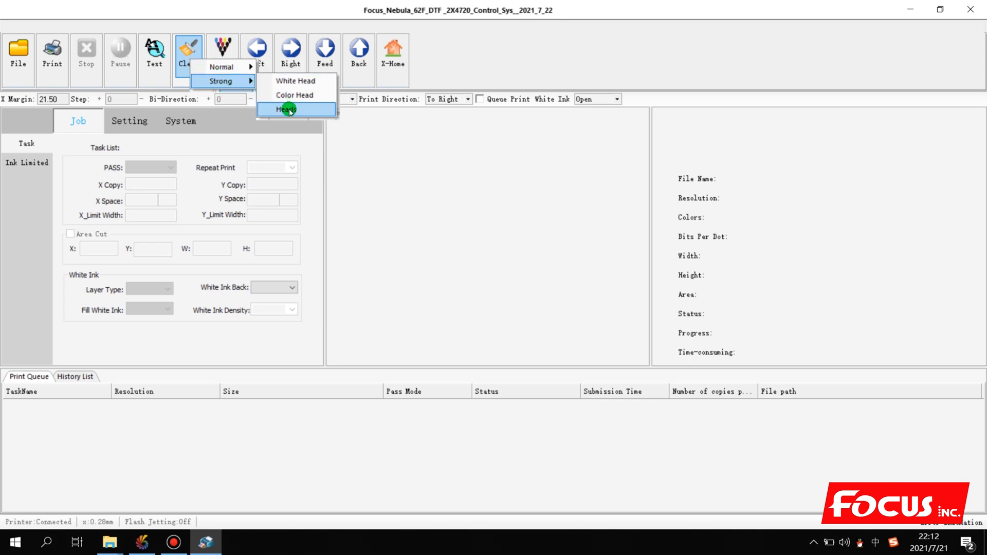
pyautogui.click(216, 16)
# Step: Review the flash, carriage left and right, media feed and back, and X-Home controls
pyautogui.click(223, 52)
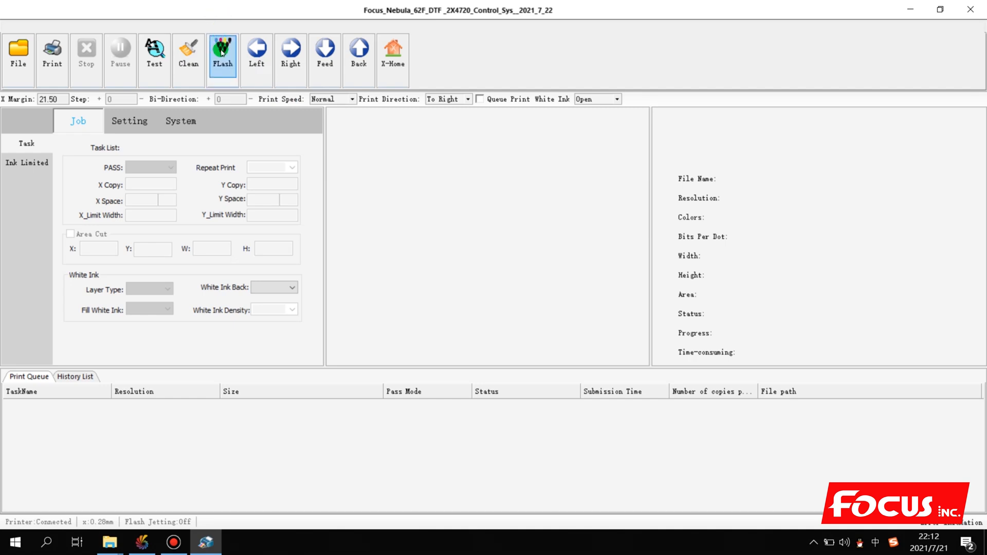
pyautogui.click(257, 55)
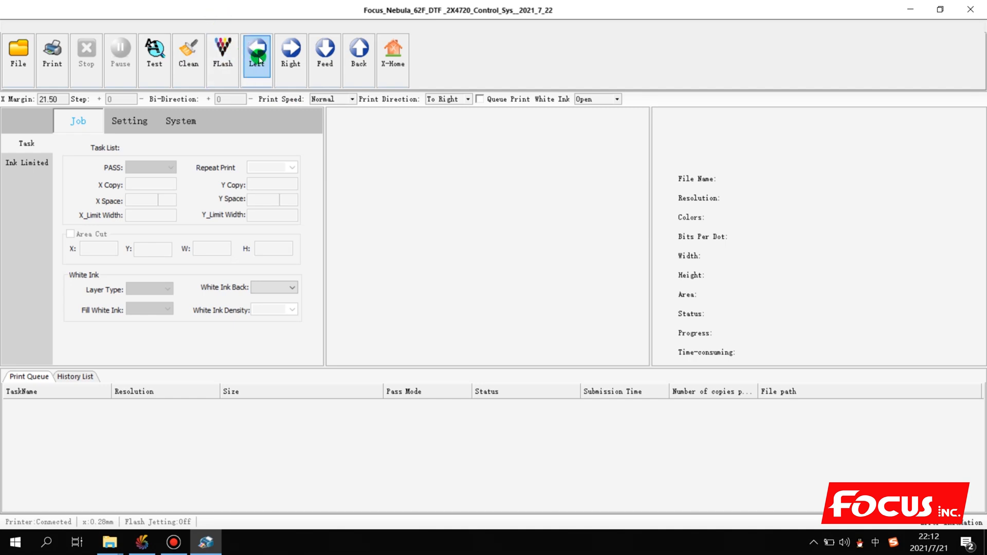
pyautogui.click(233, 59)
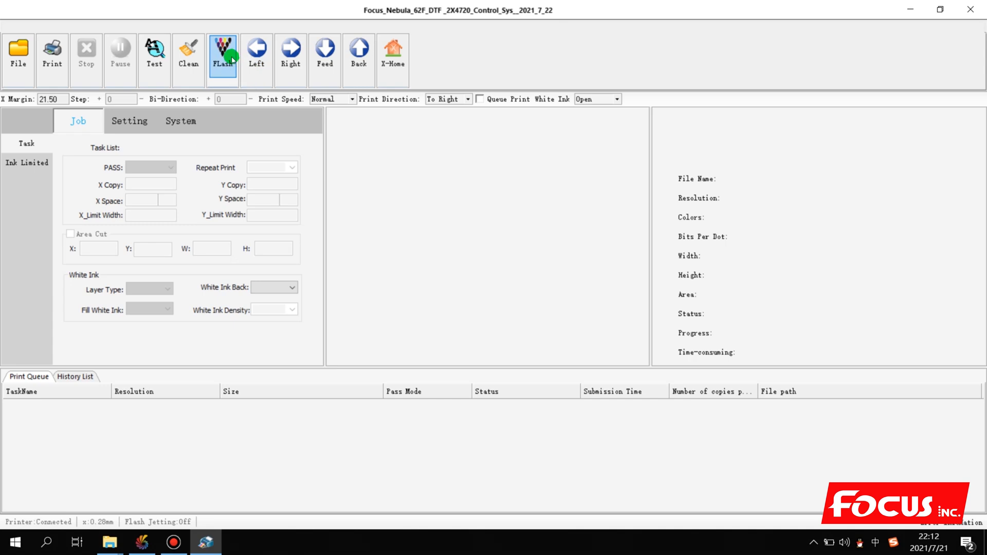
pyautogui.click(257, 61)
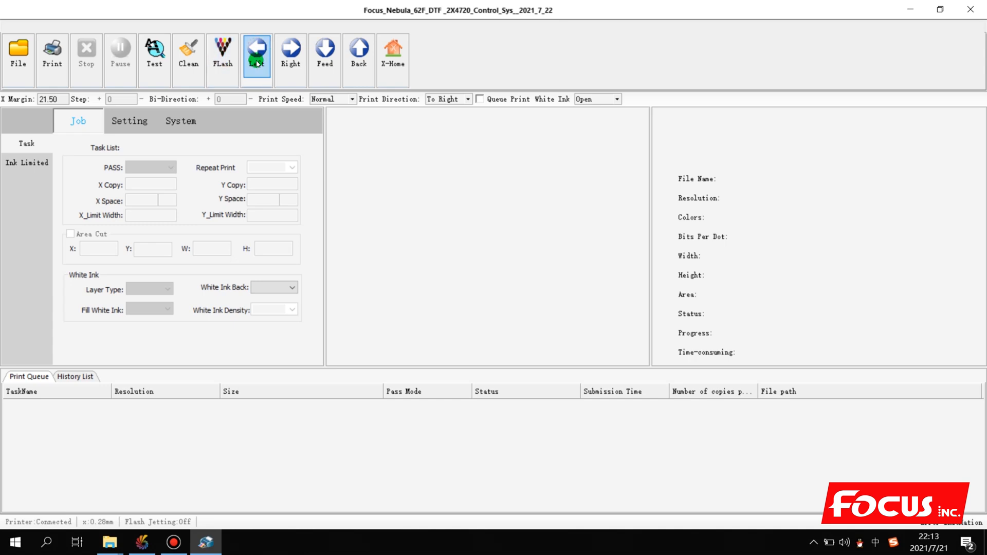
pyautogui.click(290, 61)
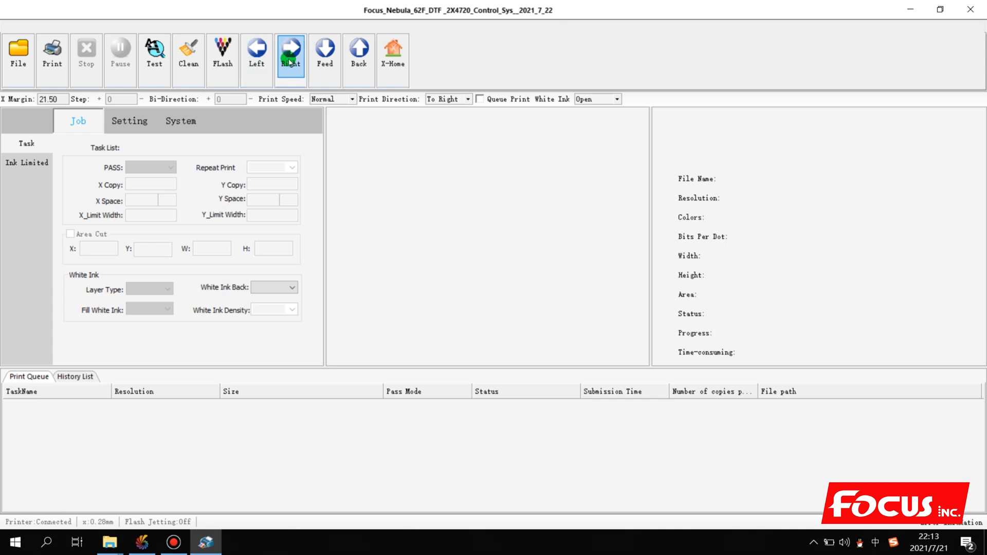
pyautogui.click(323, 61)
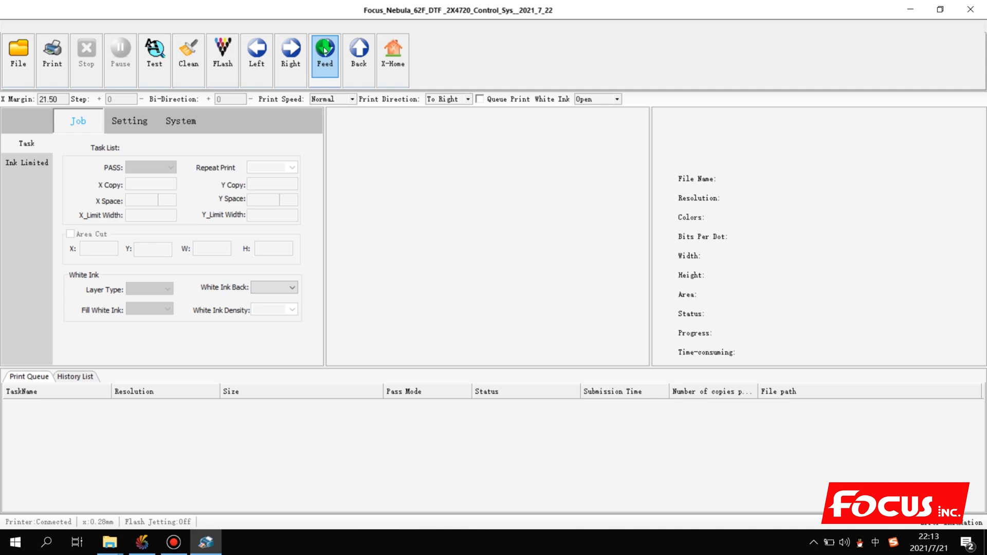
pyautogui.click(355, 55)
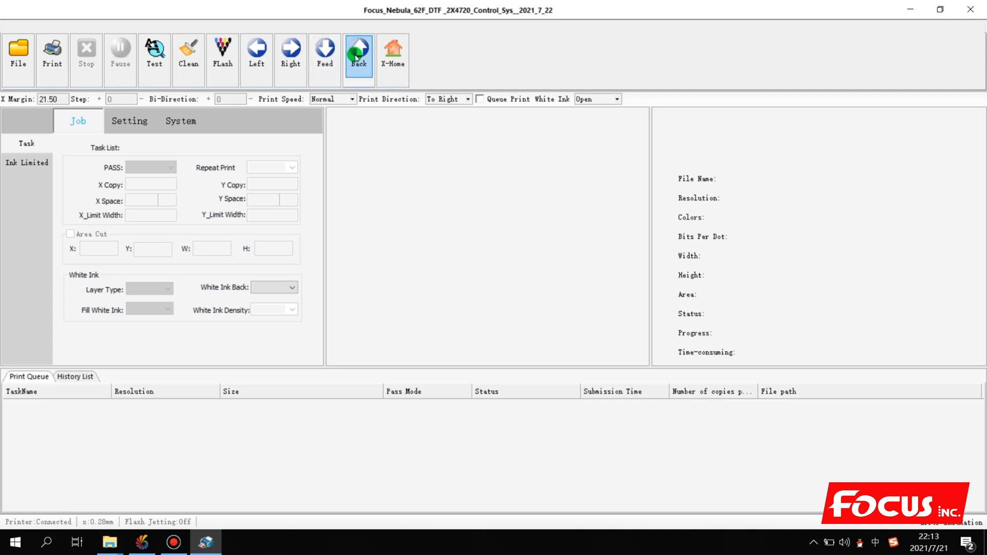
pyautogui.click(391, 65)
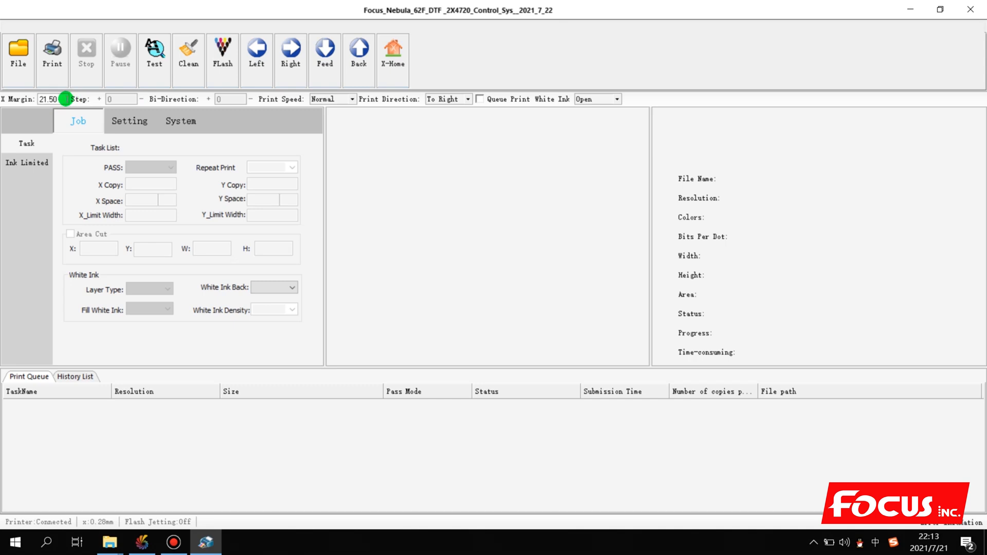
# Step: Review the X margin, print speed and print direction settings, keeping the speed at Normal and the direction at To Right
pyautogui.doubleClick(50, 100)
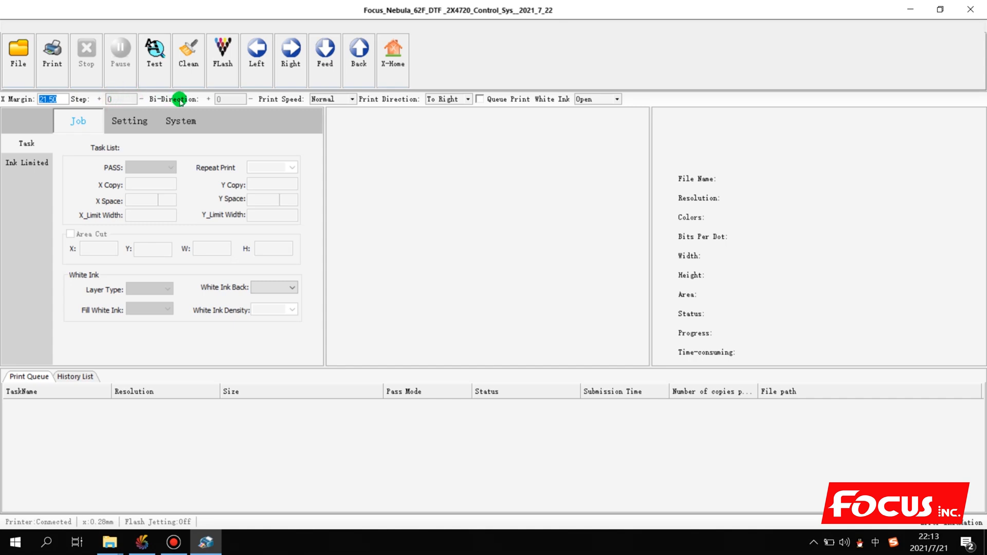
pyautogui.click(327, 98)
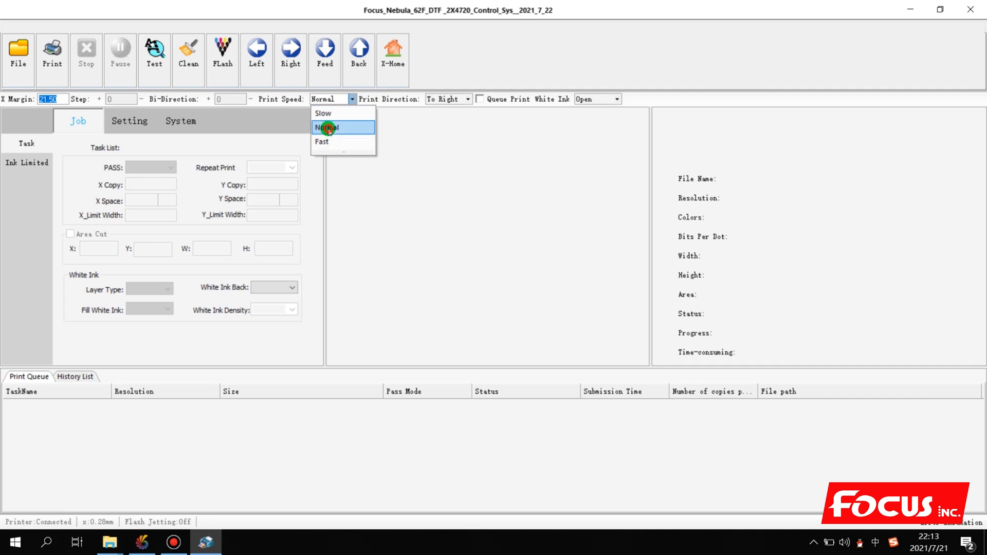
pyautogui.click(328, 129)
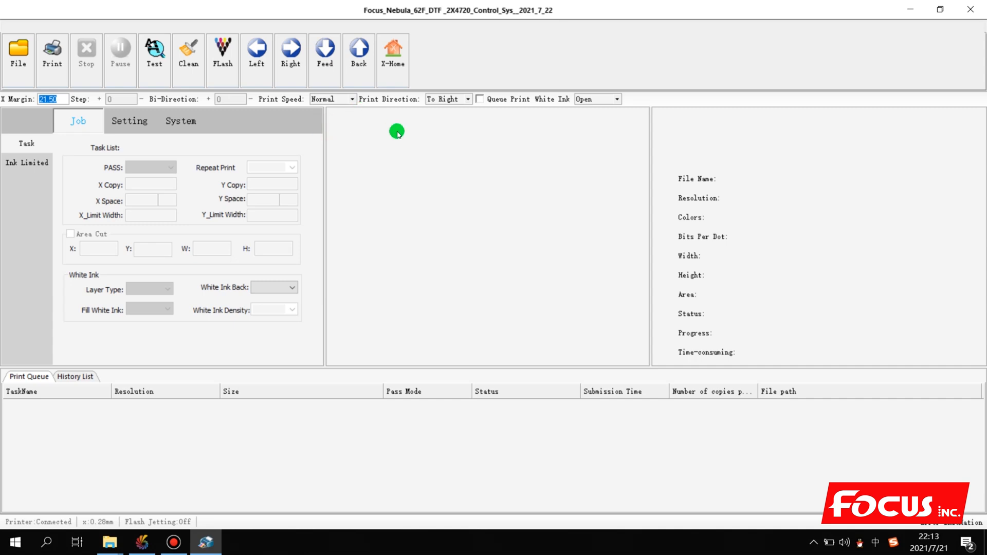
pyautogui.click(445, 103)
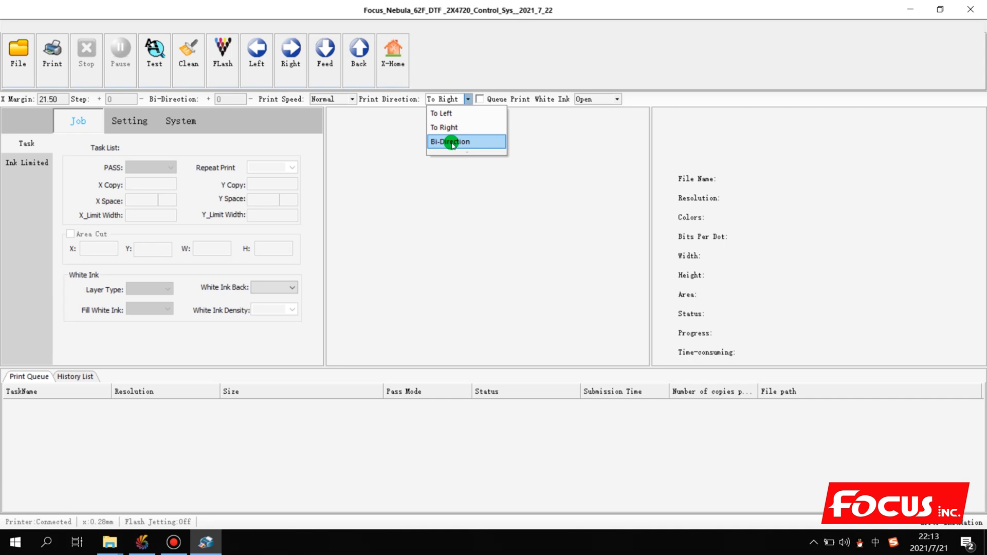
pyautogui.click(410, 226)
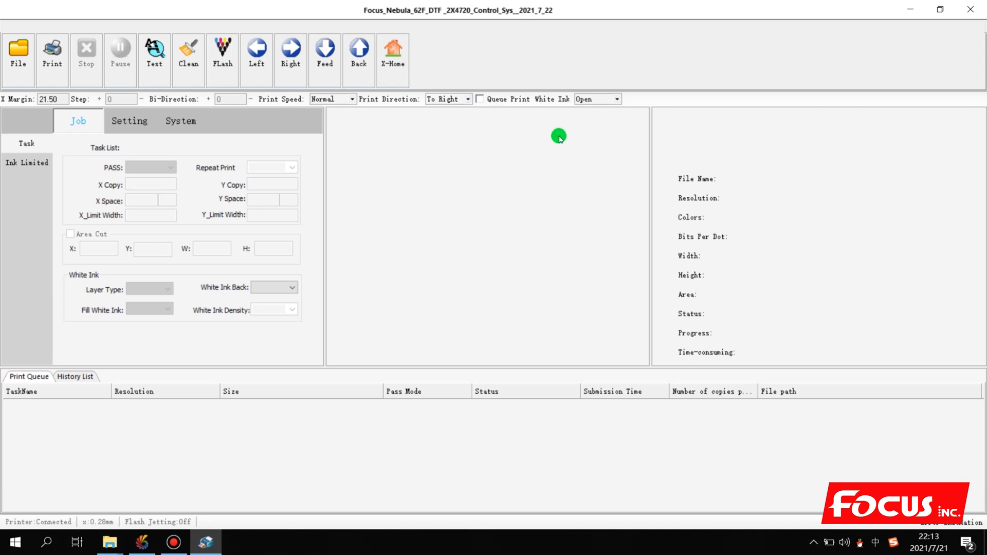
# Step: Review the white ink printing options and keep the setting at Open
pyautogui.click(598, 100)
pyautogui.click(590, 126)
pyautogui.click(598, 100)
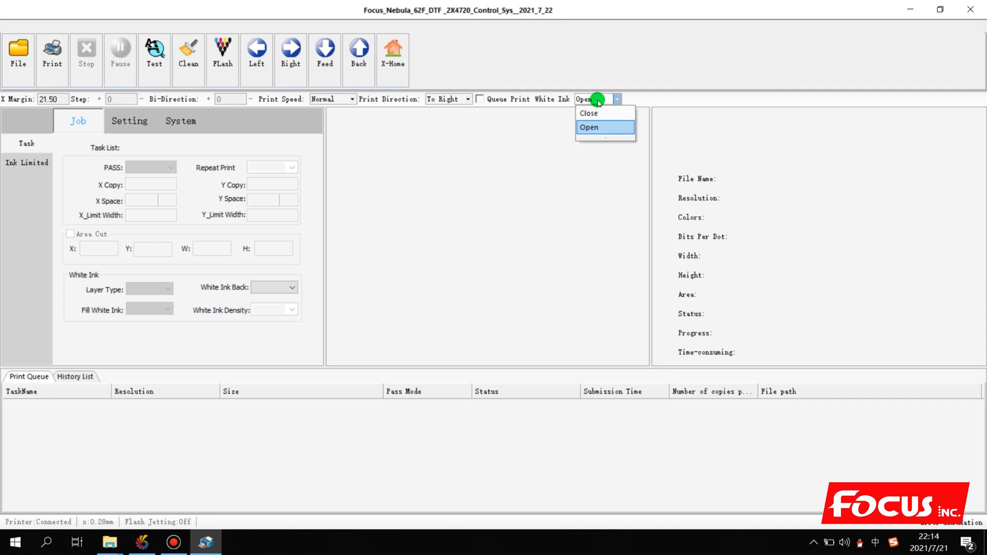
pyautogui.click(590, 126)
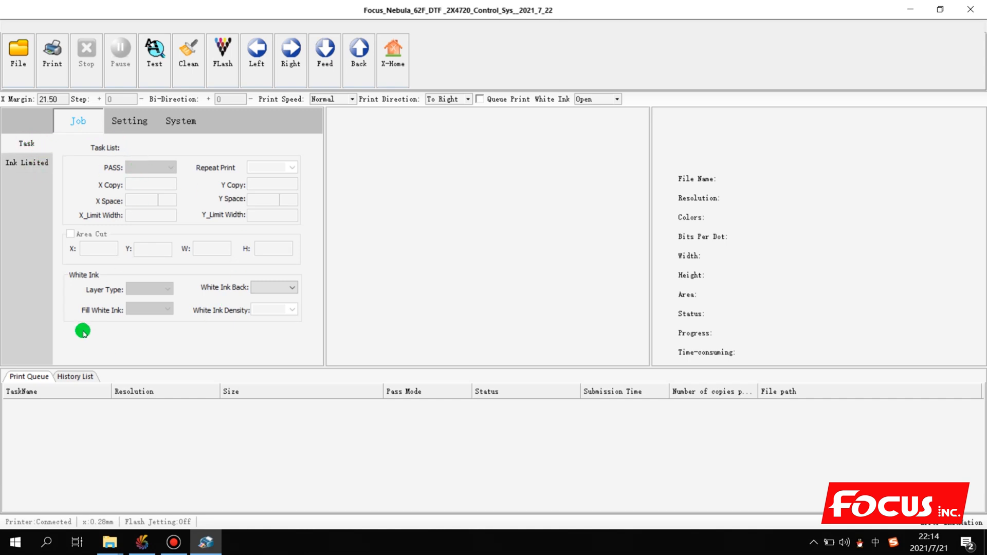
# Step: Load Full-size-Test-Print.prn into the print queue and select its task
pyautogui.click(13, 62)
pyautogui.click(481, 141)
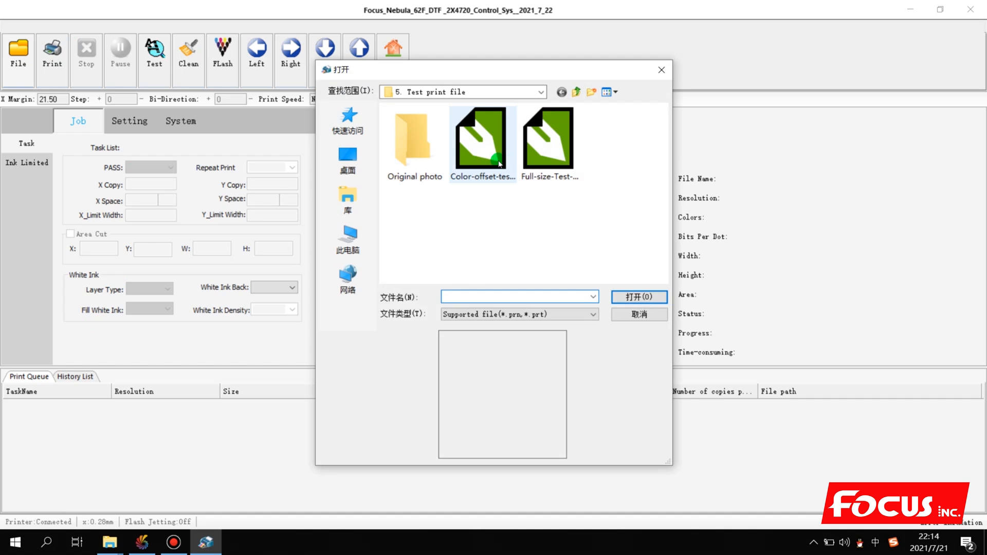
pyautogui.click(661, 317)
pyautogui.click(548, 139)
pyautogui.click(640, 297)
pyautogui.click(144, 405)
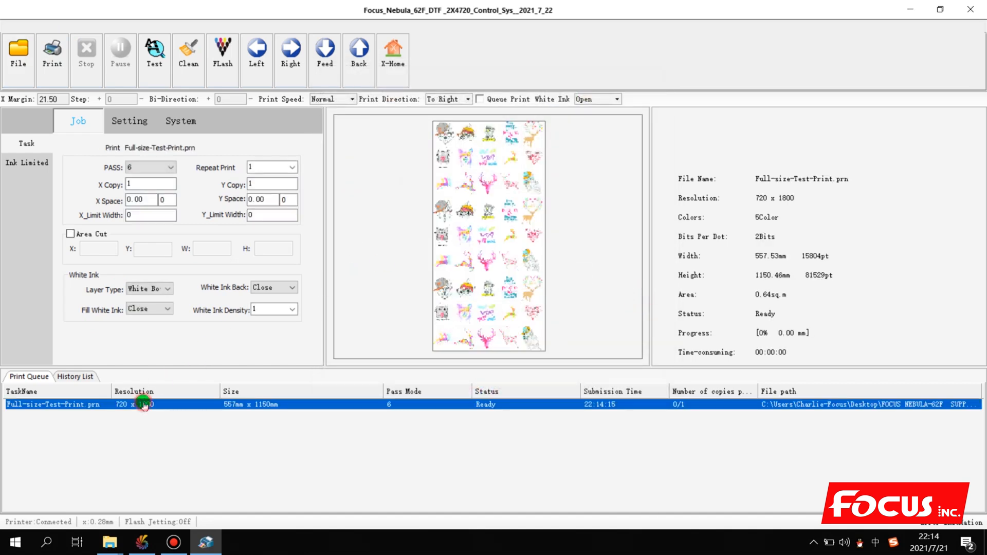
# Step: Switch the Full-size-Test-Print.prn job's PASS setting to 12 and return it to 6
pyautogui.click(142, 167)
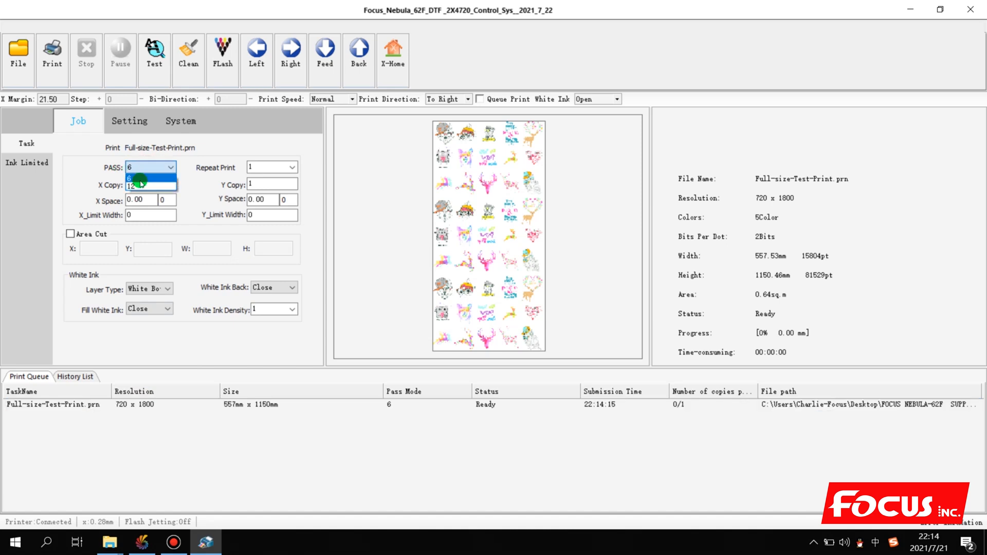
pyautogui.click(141, 179)
pyautogui.click(141, 165)
pyautogui.click(142, 180)
pyautogui.click(142, 167)
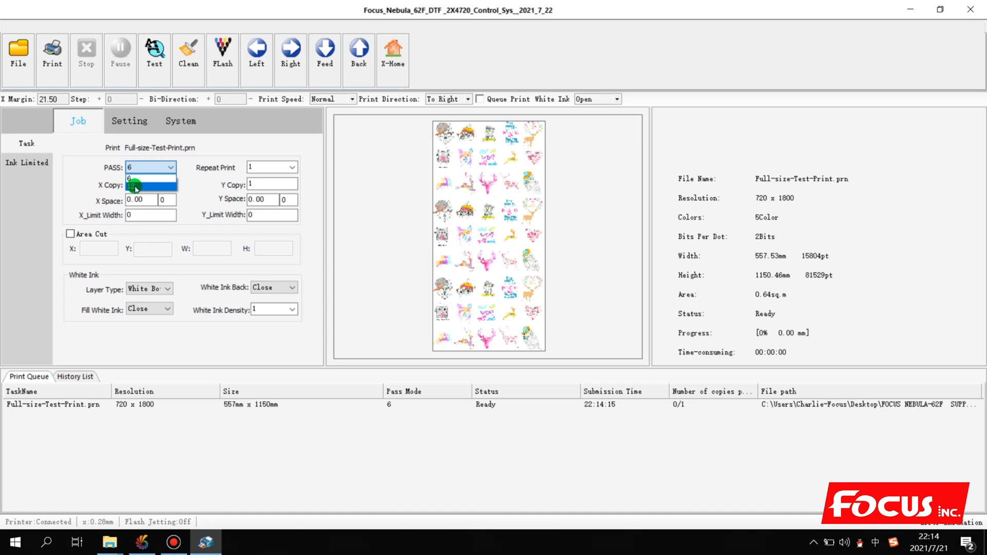
pyautogui.click(136, 188)
pyautogui.click(143, 167)
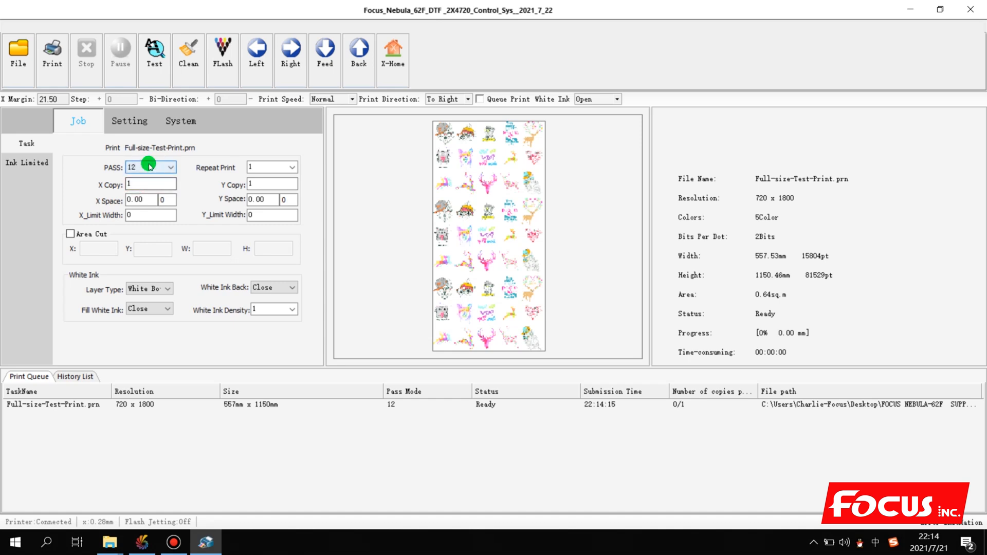
pyautogui.click(147, 178)
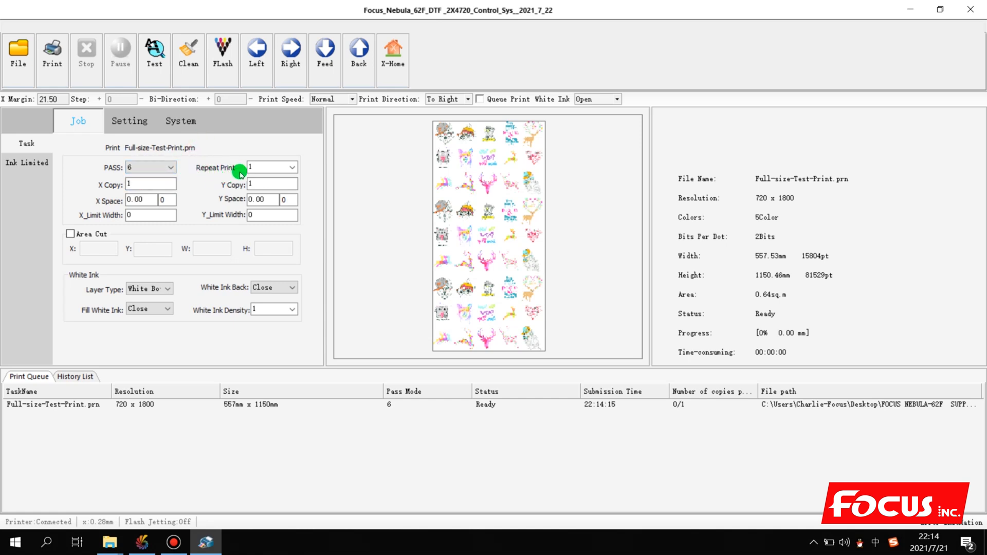
# Step: Review the job's Repeat Print, X and Y copy, spacing and X limit width settings without changing them
pyautogui.click(257, 166)
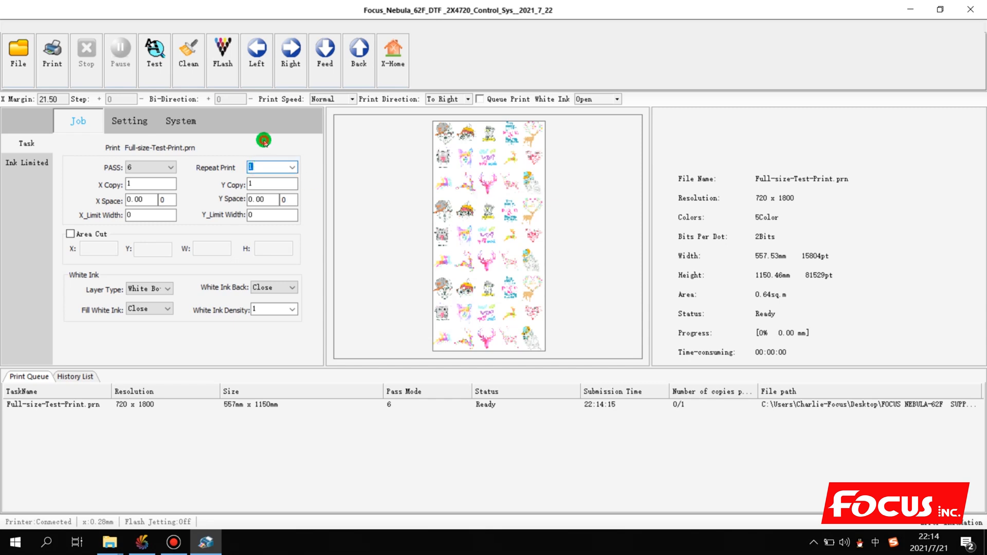
pyautogui.doubleClick(133, 182)
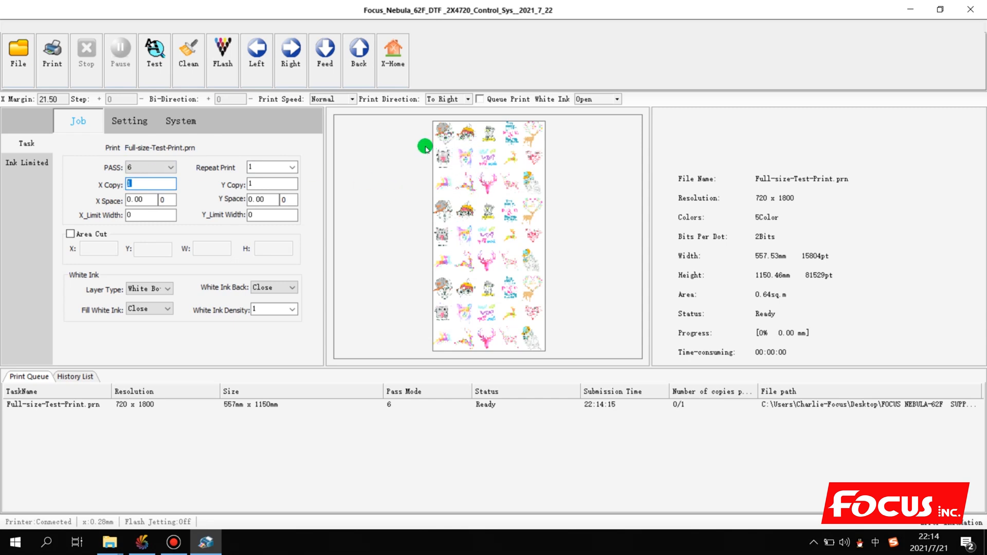
pyautogui.click(148, 182)
pyautogui.doubleClick(252, 183)
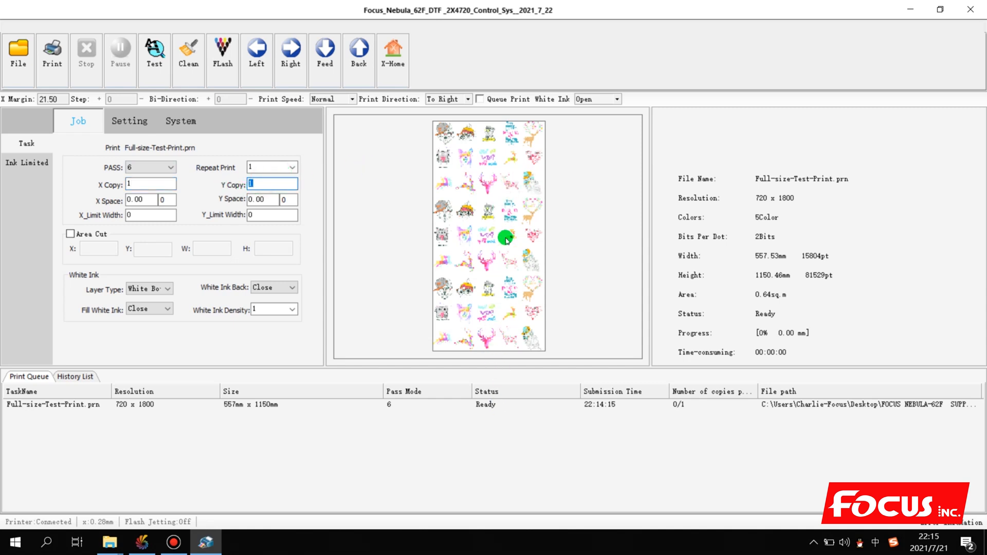
pyautogui.click(195, 198)
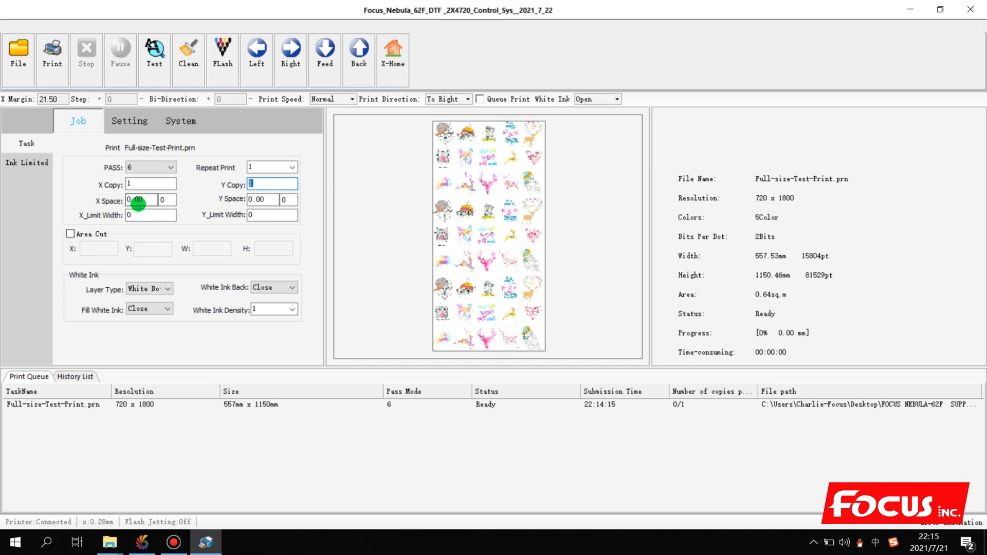
pyautogui.click(136, 215)
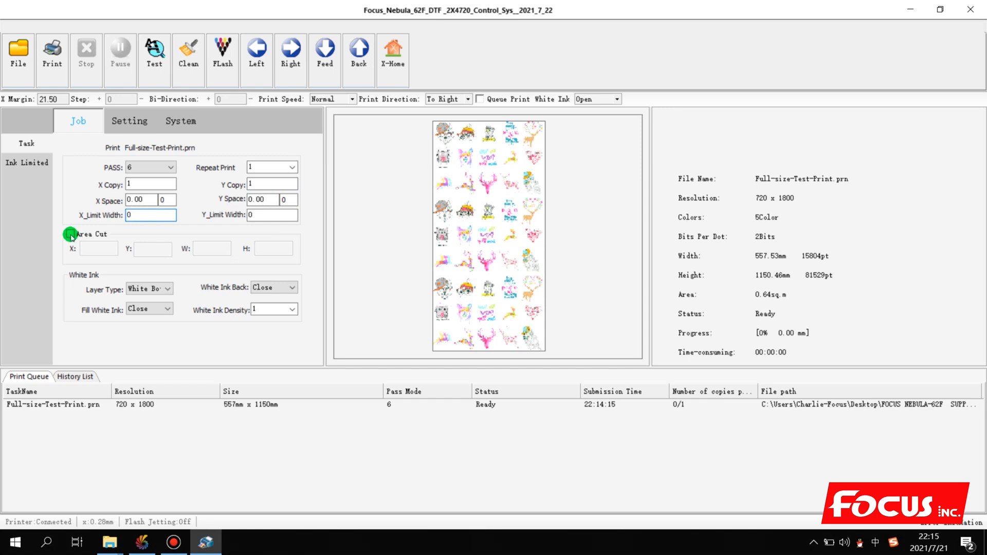
# Step: Enable Area Cut, shrink the print area to about 223 × 129 mm around the first two designs, and disable Area Cut
pyautogui.click(70, 234)
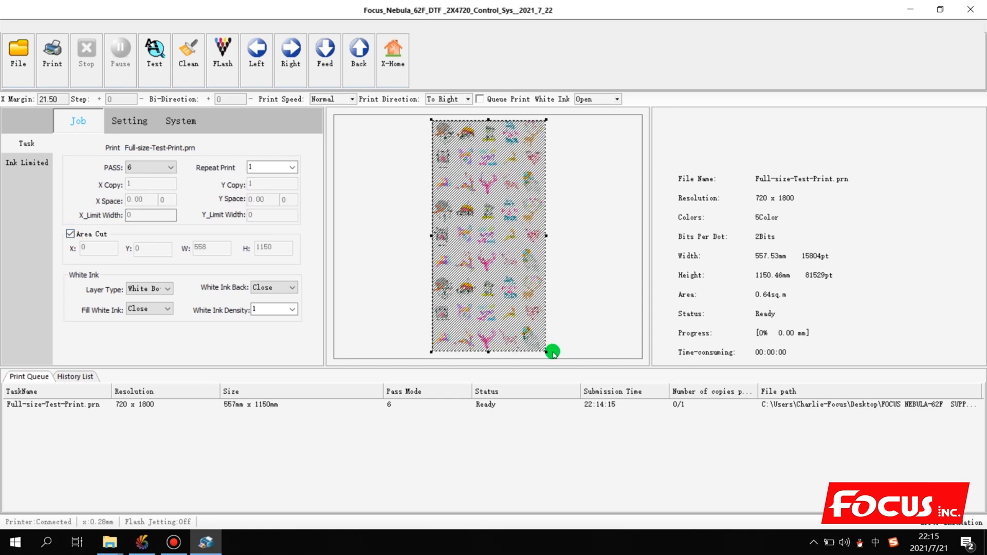
pyautogui.moveTo(545, 352); pyautogui.dragTo(479, 147)
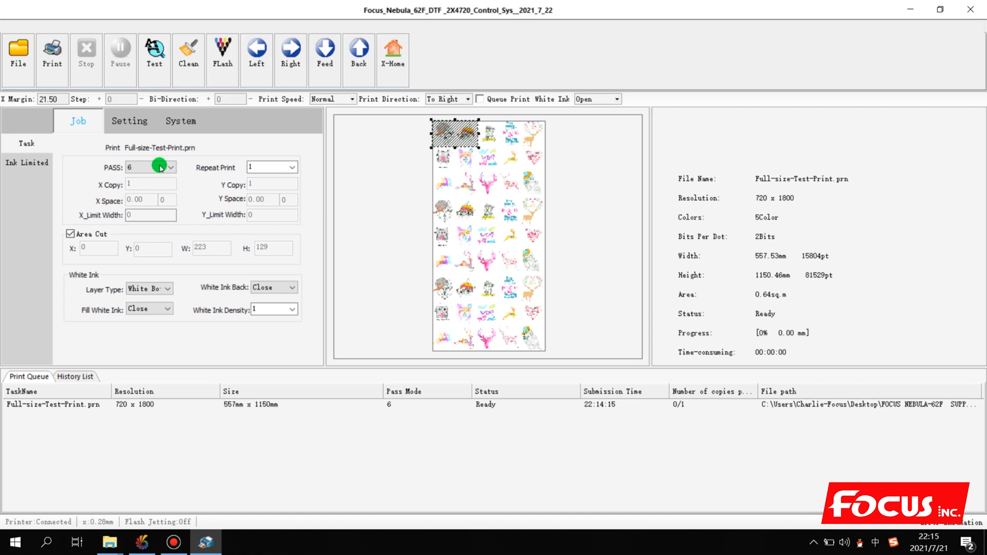
pyautogui.click(70, 234)
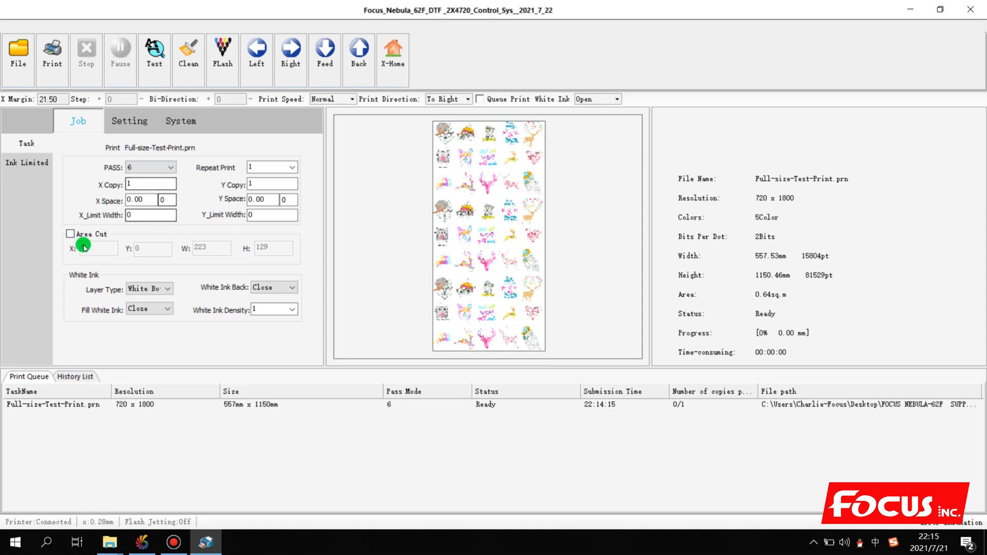
# Step: Review the job's white ink layer type and density options, keeping White Ink Density at 1
pyautogui.click(148, 291)
pyautogui.click(153, 300)
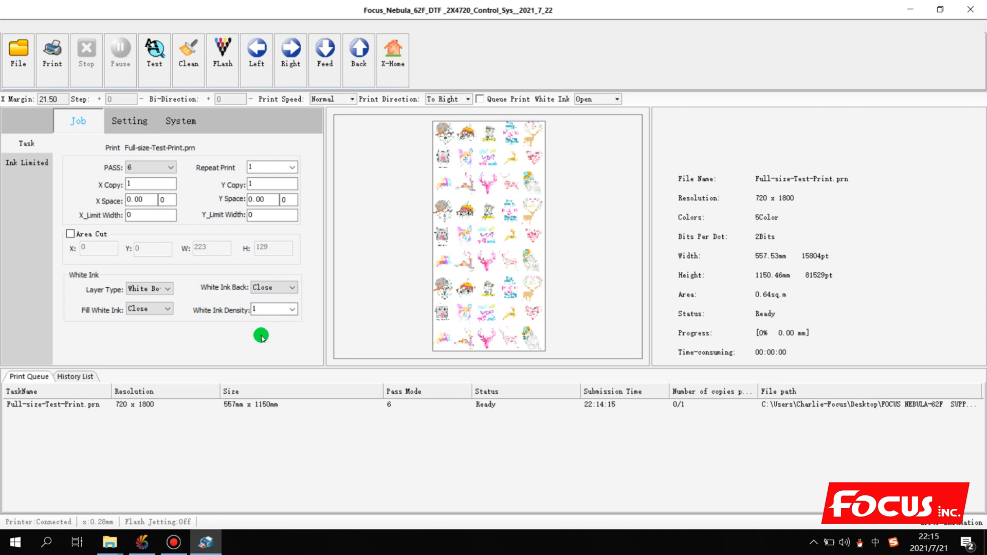
pyautogui.click(291, 309)
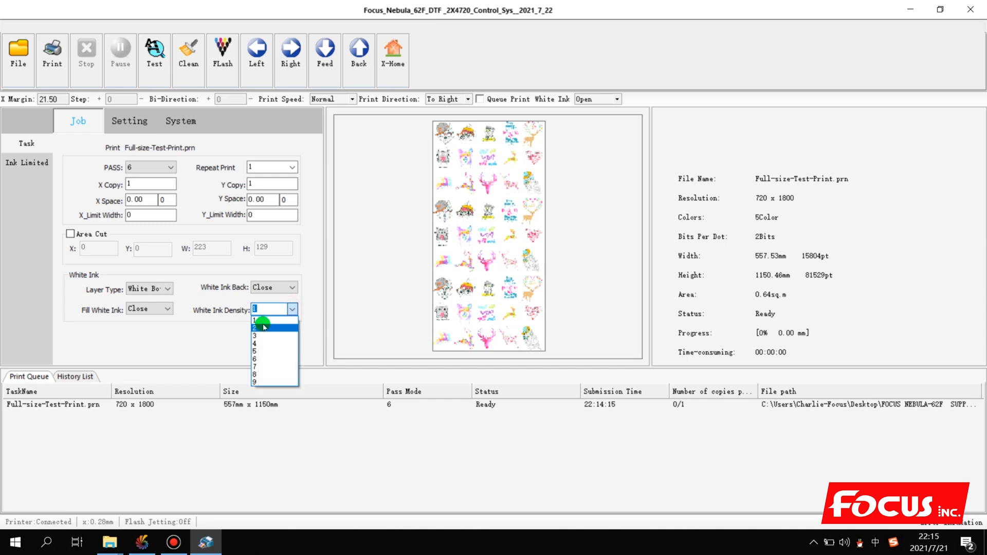
pyautogui.click(226, 334)
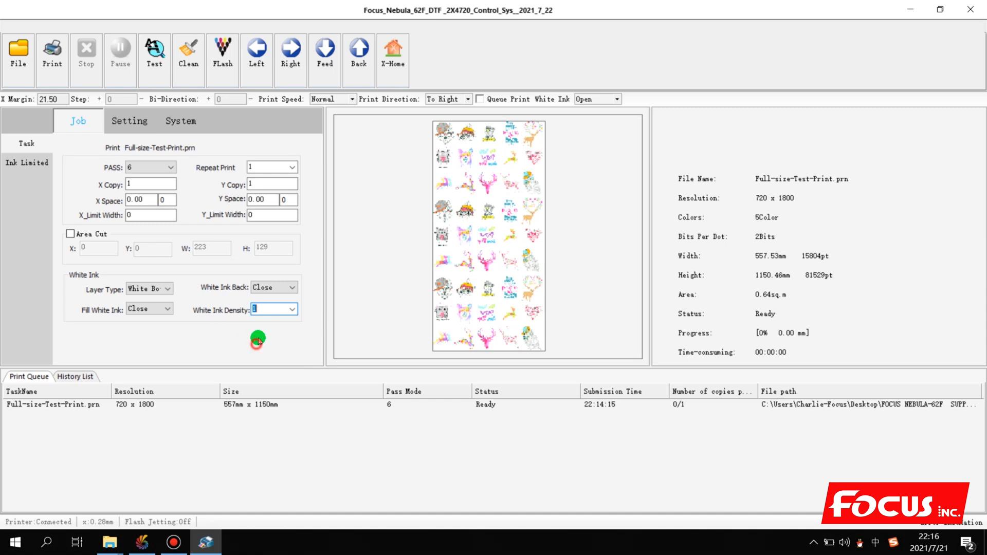
pyautogui.click(262, 310)
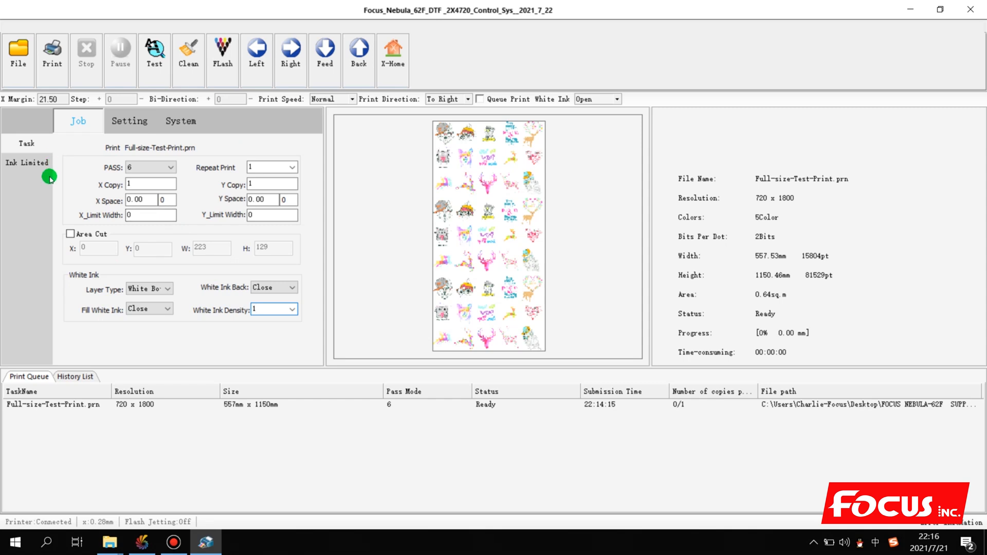
# Step: In the job's ink limit settings, set the white channel to 20% and return it to 0%
pyautogui.click(29, 163)
pyautogui.click(132, 406)
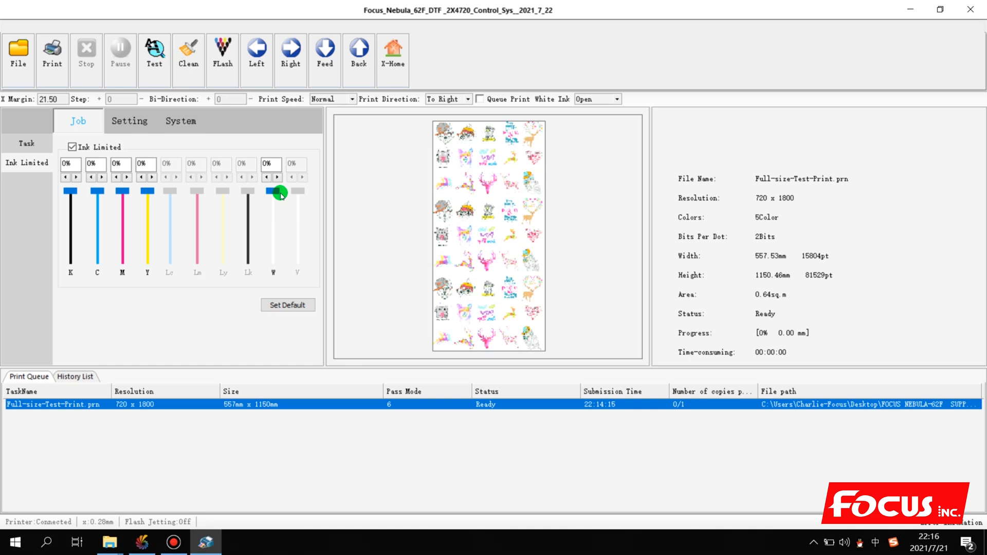
pyautogui.moveTo(281, 196); pyautogui.dragTo(275, 210)
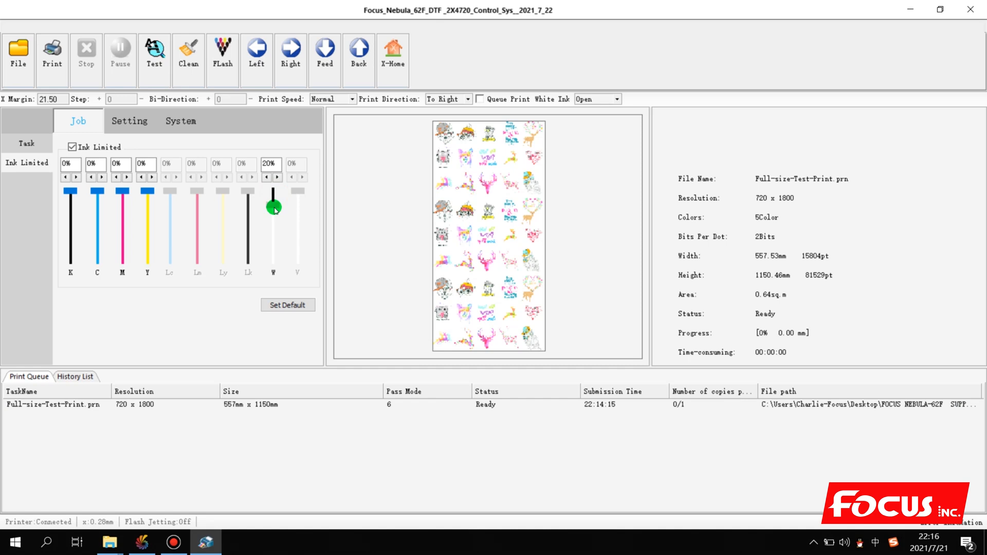
pyautogui.moveTo(275, 210); pyautogui.dragTo(278, 183)
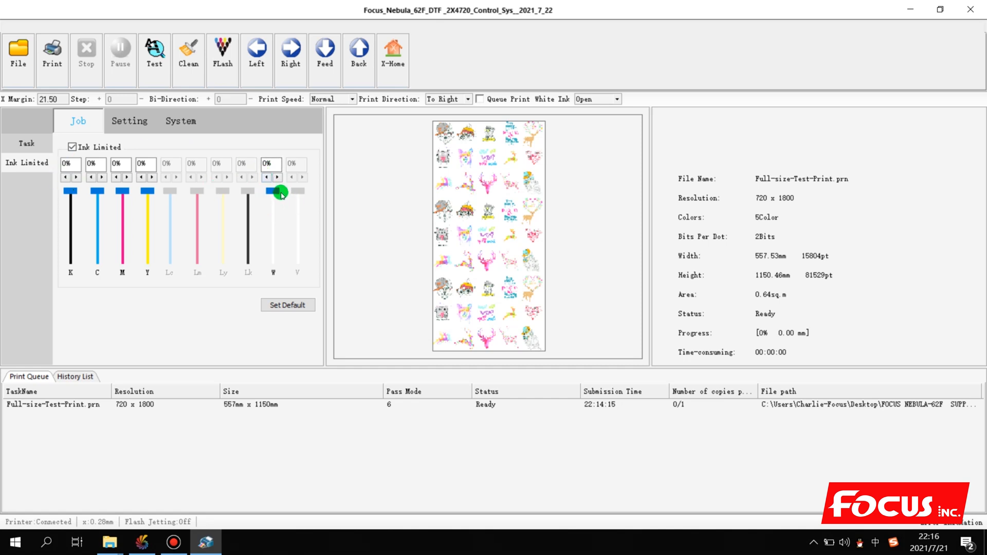
pyautogui.moveTo(281, 195)
pyautogui.mouseDown()
pyautogui.moveTo(267, 186)
pyautogui.moveTo(273, 199)
pyautogui.mouseUp()
pyautogui.moveTo(274, 198); pyautogui.dragTo(150, 107)
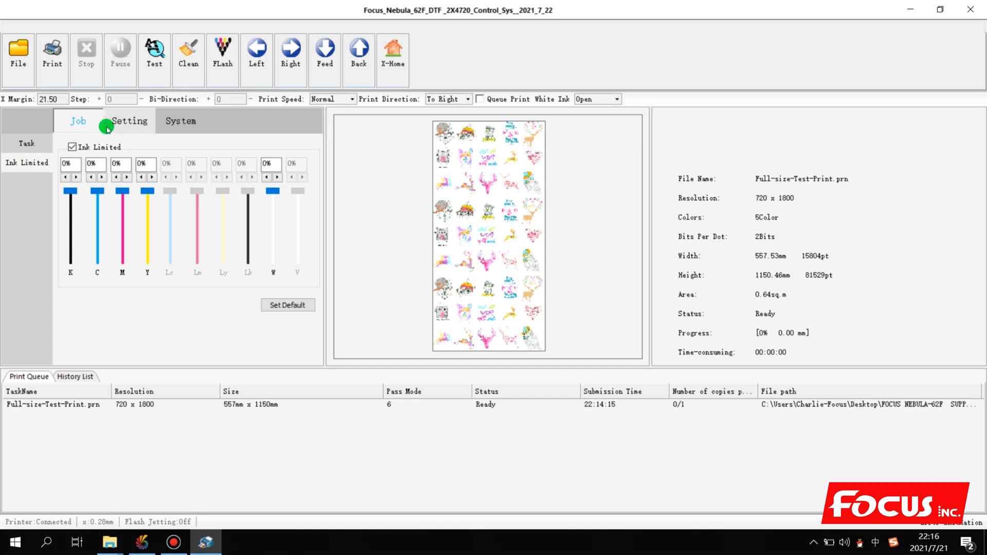
# Step: Review the basic settings, keeping Vector Feather Level at 30% and the color bar position at Image Right
pyautogui.click(130, 121)
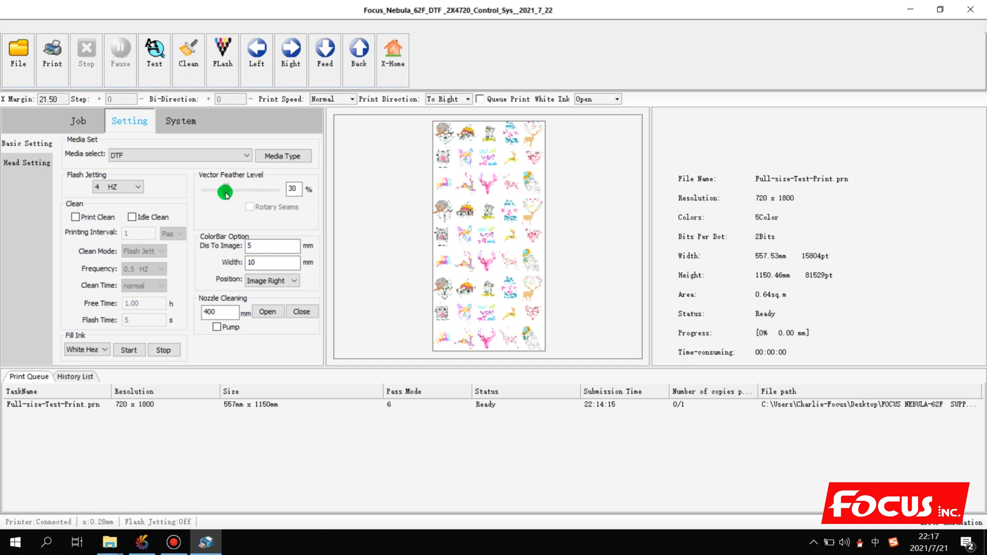
pyautogui.moveTo(226, 195)
pyautogui.mouseDown()
pyautogui.moveTo(212, 196)
pyautogui.moveTo(227, 193)
pyautogui.mouseUp()
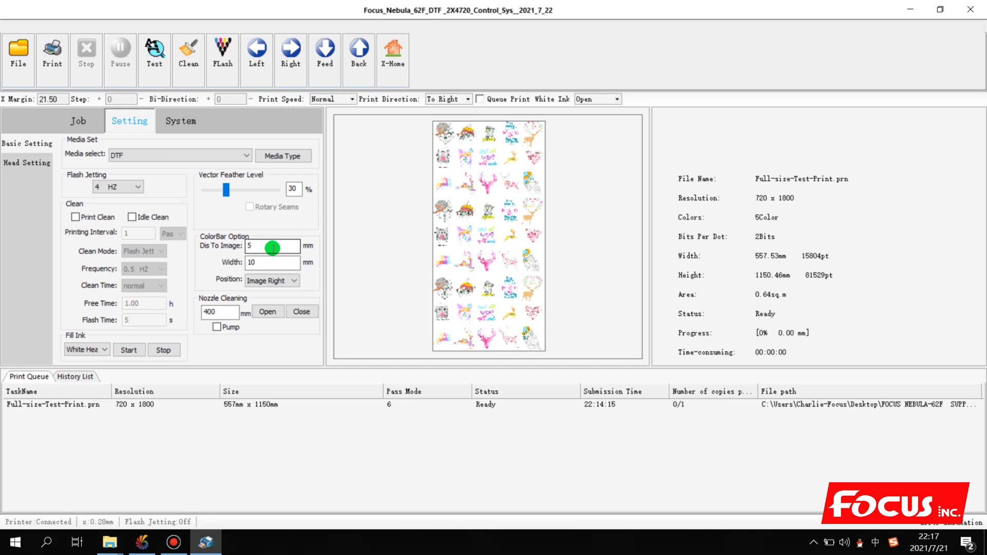
pyautogui.click(267, 281)
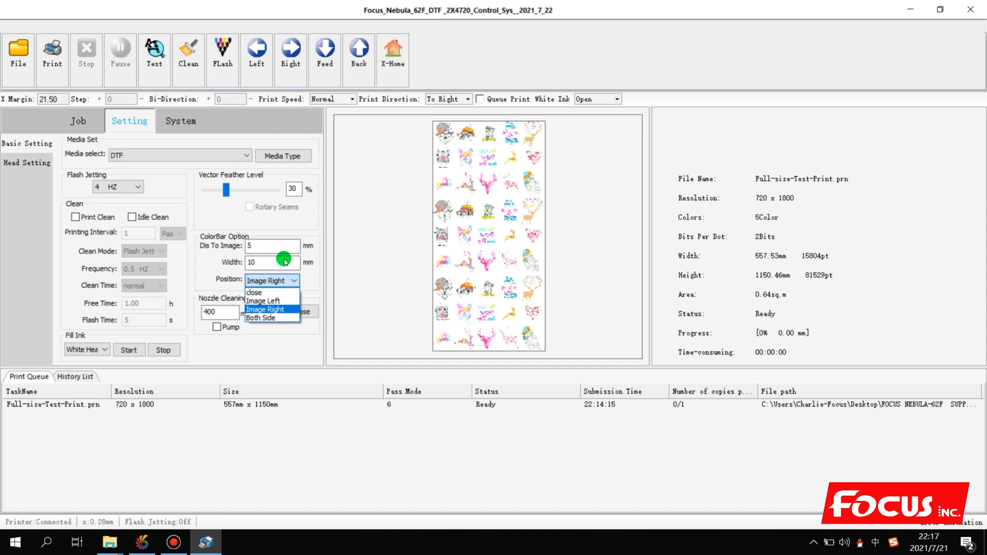
pyautogui.click(284, 235)
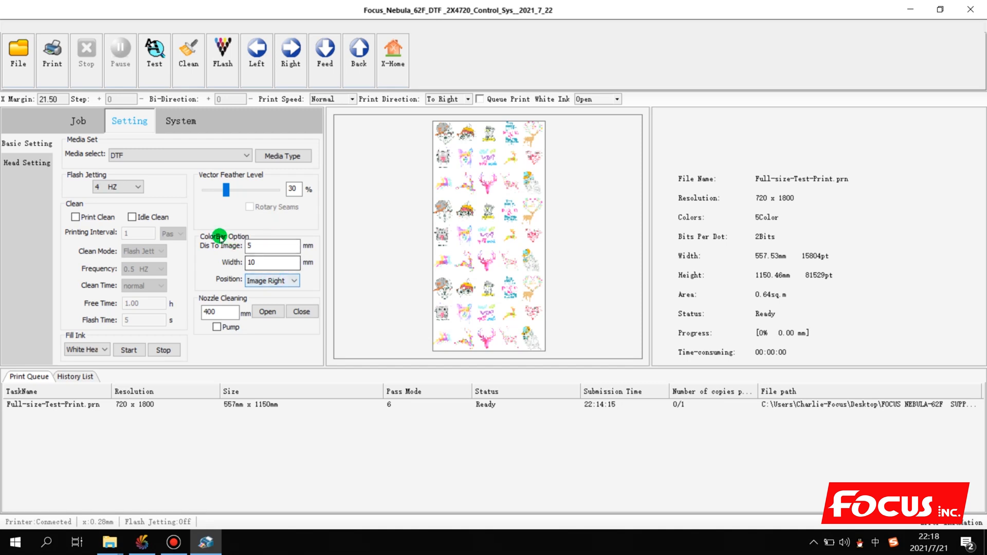
pyautogui.click(273, 280)
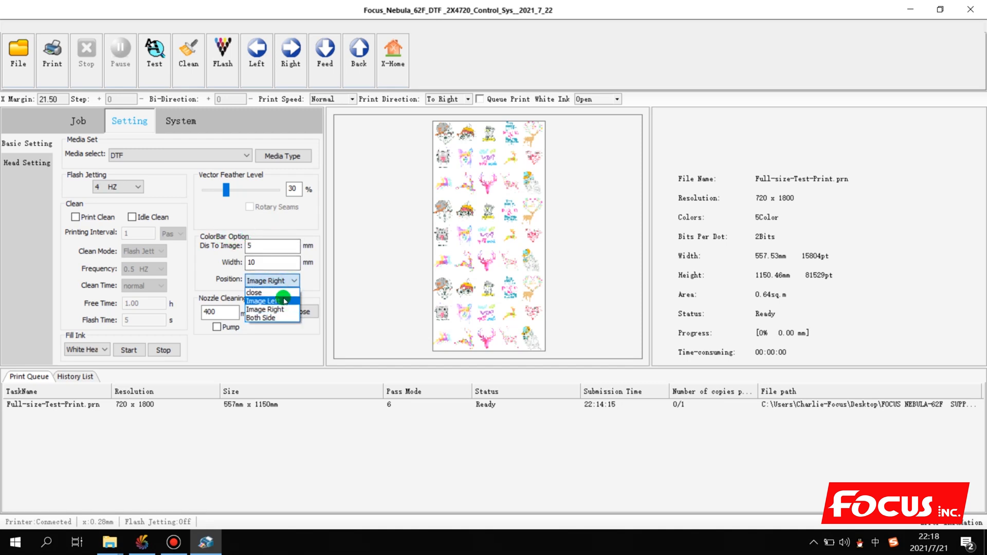
pyautogui.click(297, 217)
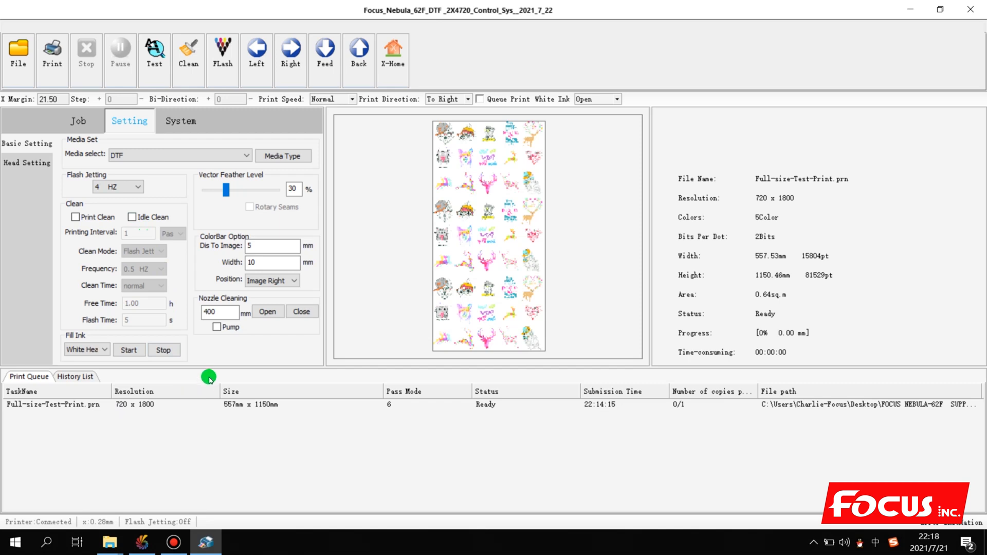
pyautogui.moveTo(212, 368); pyautogui.dragTo(211, 378)
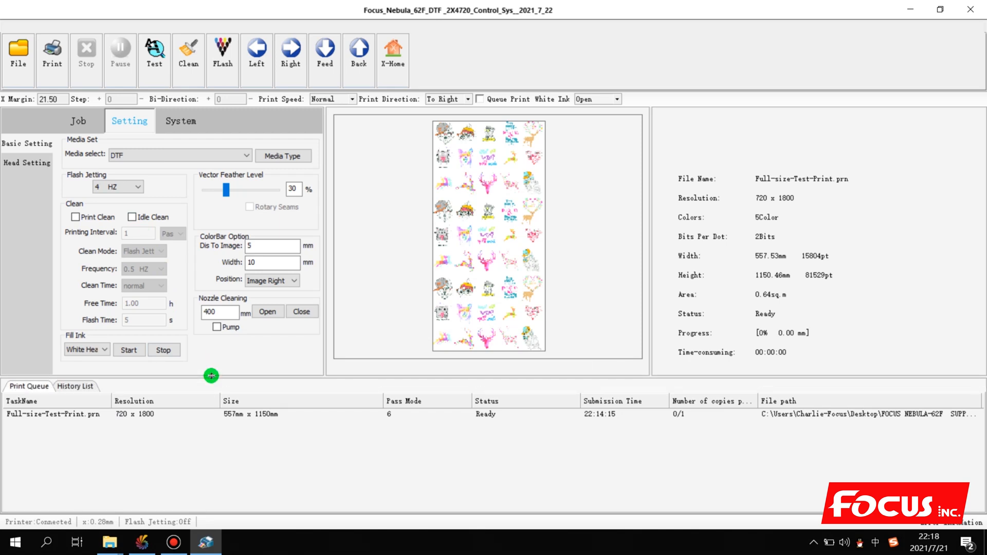
pyautogui.click(139, 351)
# Step: Review the head settings, including the print wave options and color overlap, keeping the print wave at VSD3
pyautogui.click(34, 161)
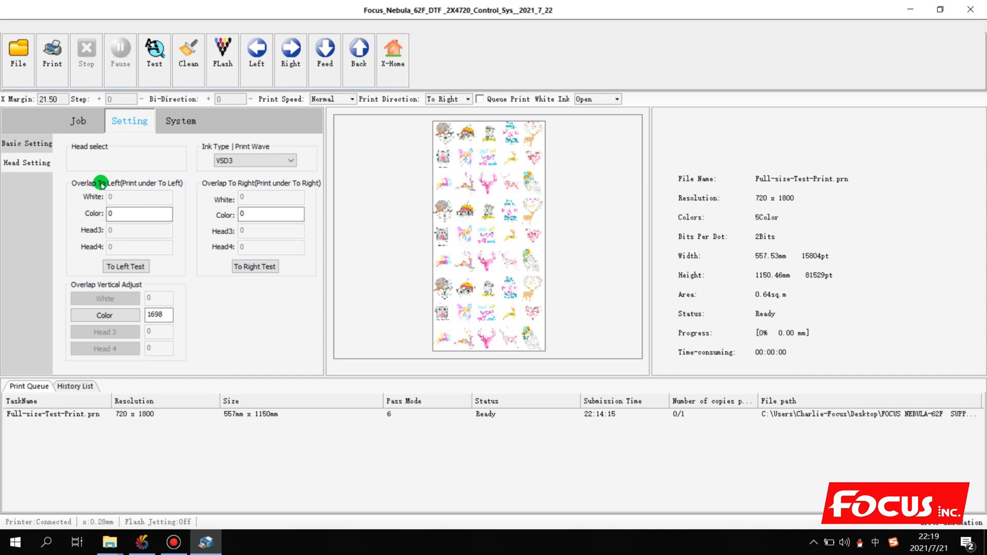
pyautogui.click(264, 163)
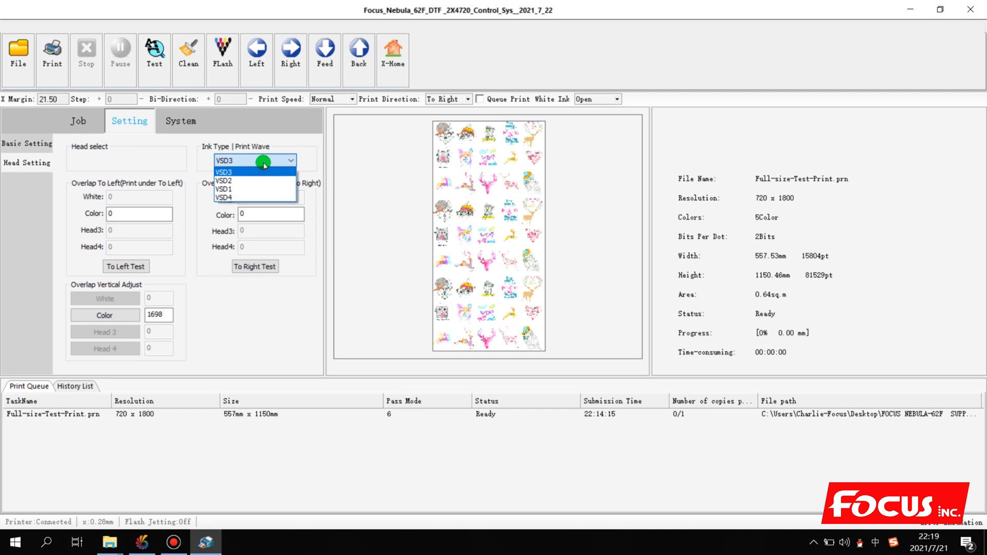
pyautogui.click(262, 161)
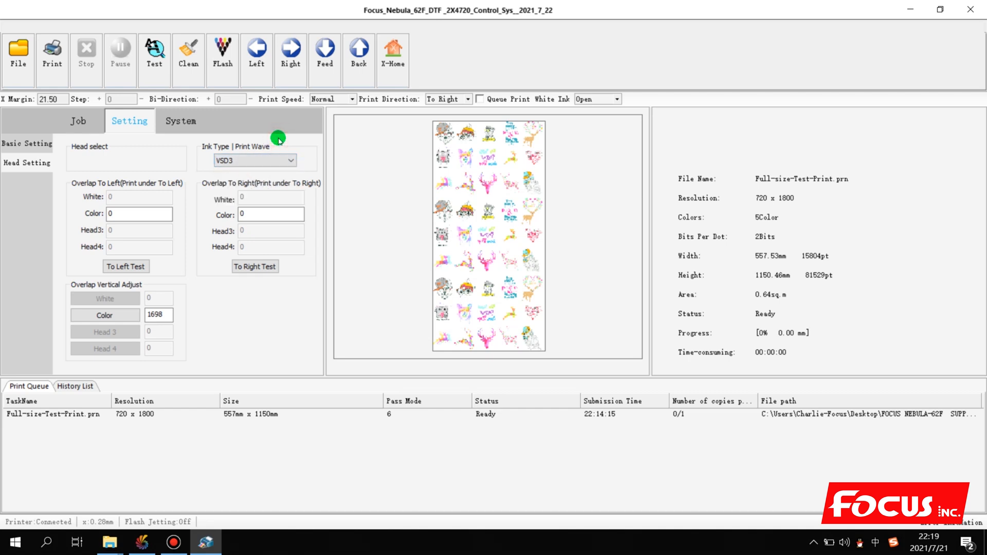
pyautogui.click(264, 162)
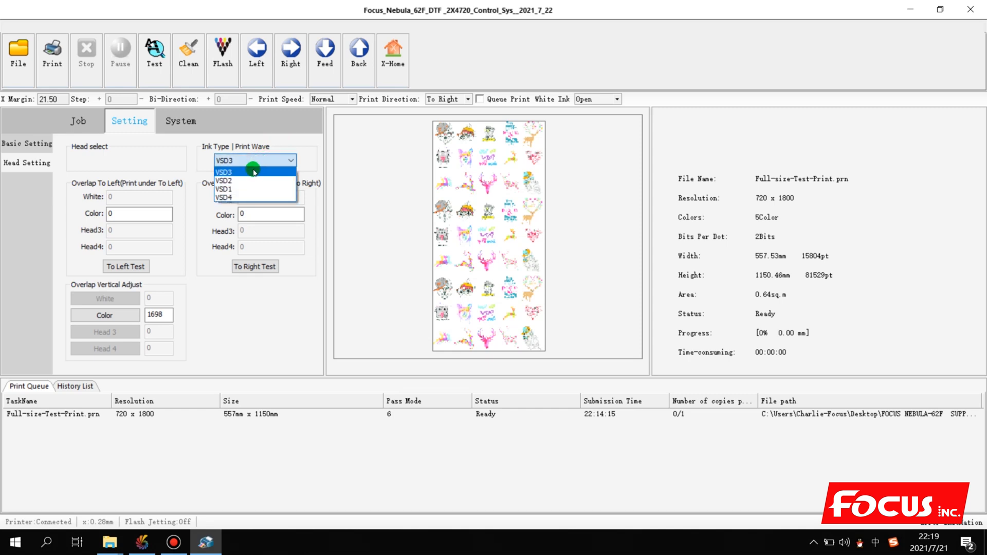
pyautogui.click(253, 172)
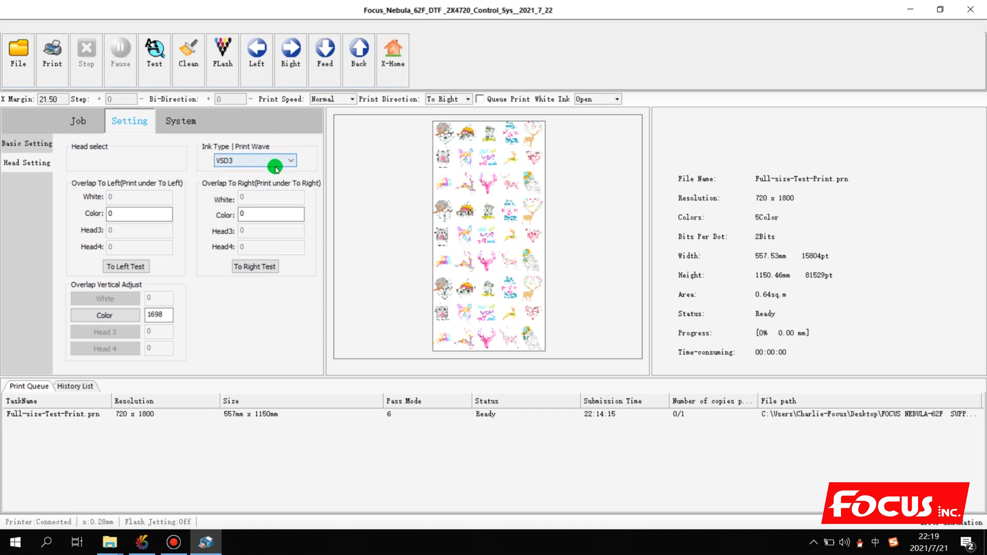
pyautogui.click(244, 162)
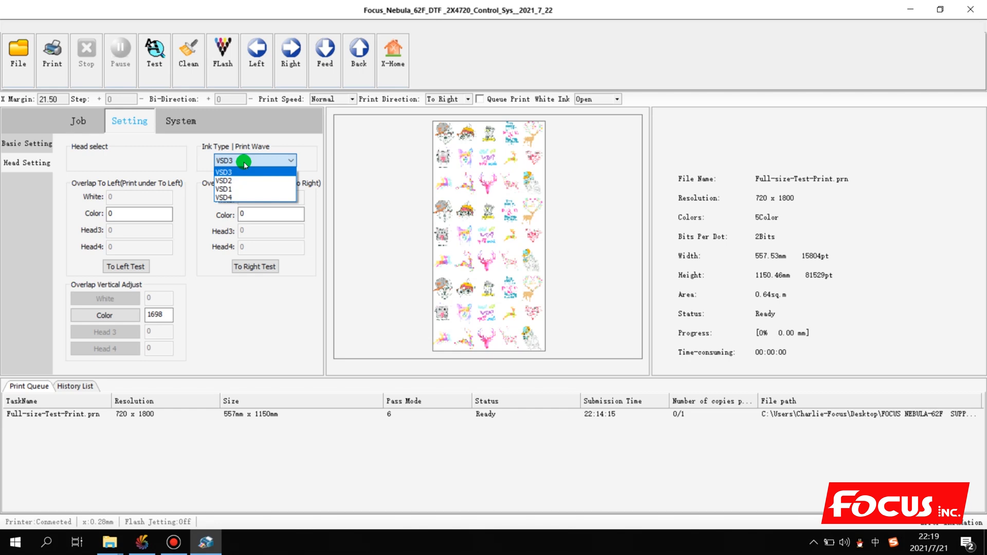
pyautogui.click(285, 133)
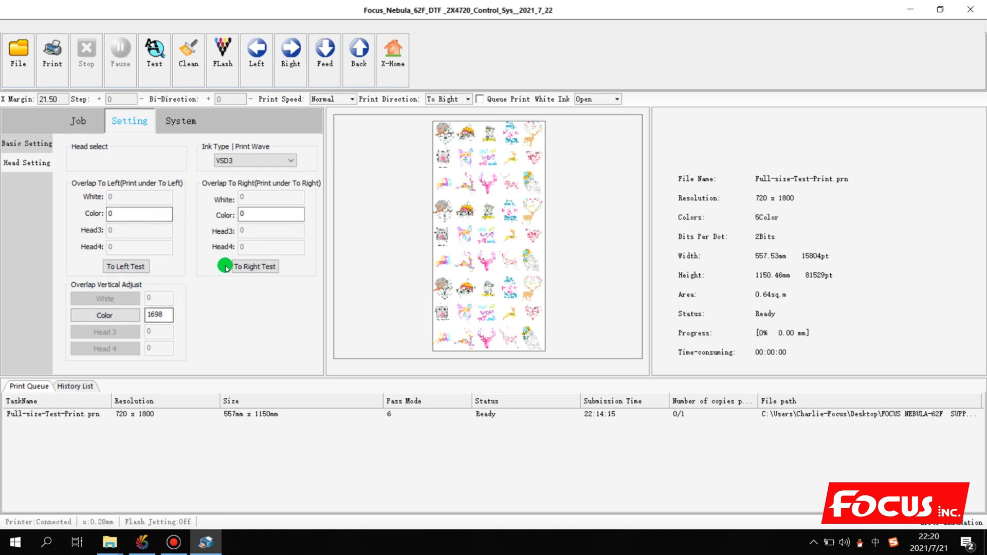
pyautogui.click(132, 211)
# Step: Examine the system's head voltage and temperature settings
pyautogui.click(185, 124)
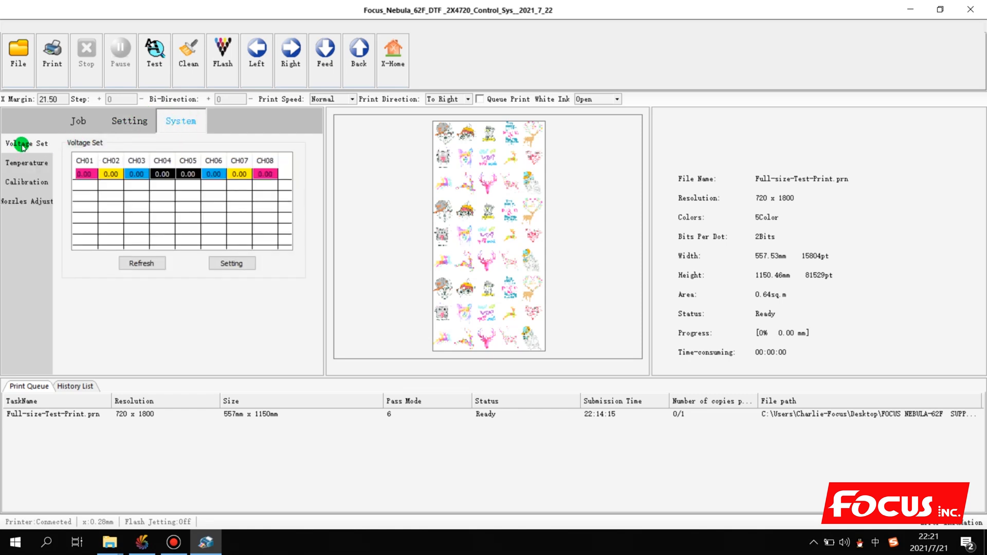
pyautogui.click(28, 163)
pyautogui.click(34, 147)
pyautogui.click(34, 161)
pyautogui.click(32, 145)
pyautogui.click(29, 162)
pyautogui.click(30, 147)
pyautogui.click(29, 163)
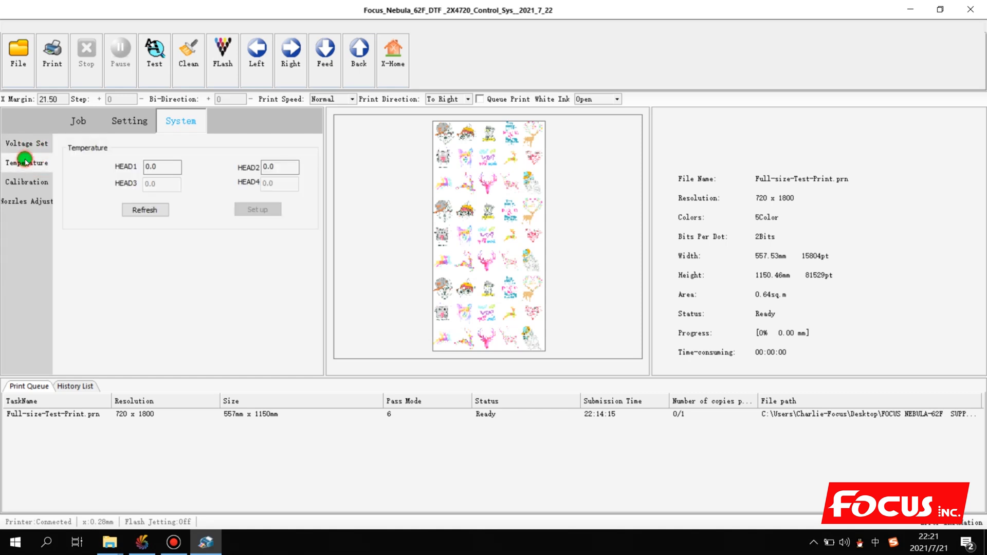
pyautogui.click(30, 146)
pyautogui.click(30, 163)
pyautogui.click(29, 146)
pyautogui.click(30, 163)
pyautogui.click(30, 147)
pyautogui.click(30, 164)
pyautogui.click(31, 147)
pyautogui.click(26, 163)
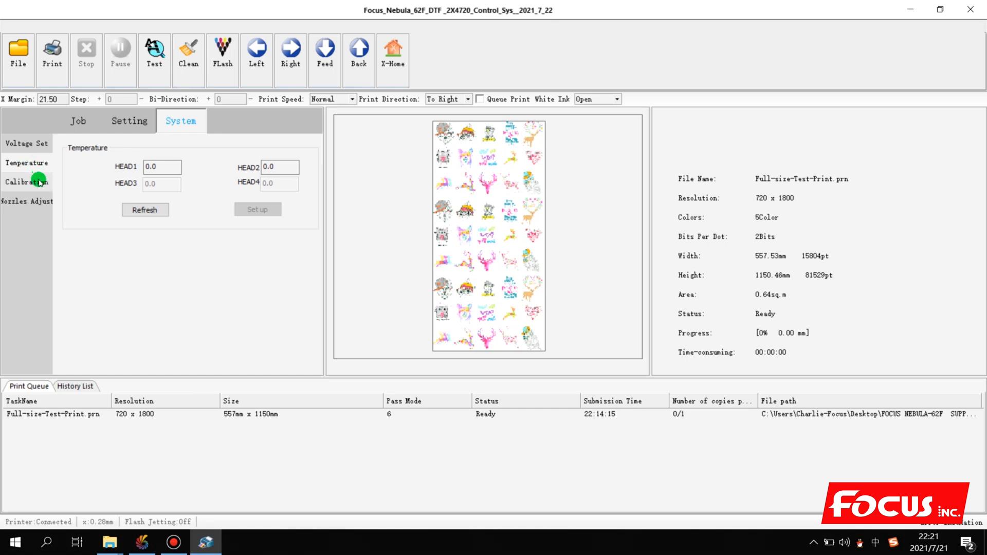
# Step: Examine the bi-directional, step and color calibration settings and the nozzle adjustment table
pyautogui.click(36, 183)
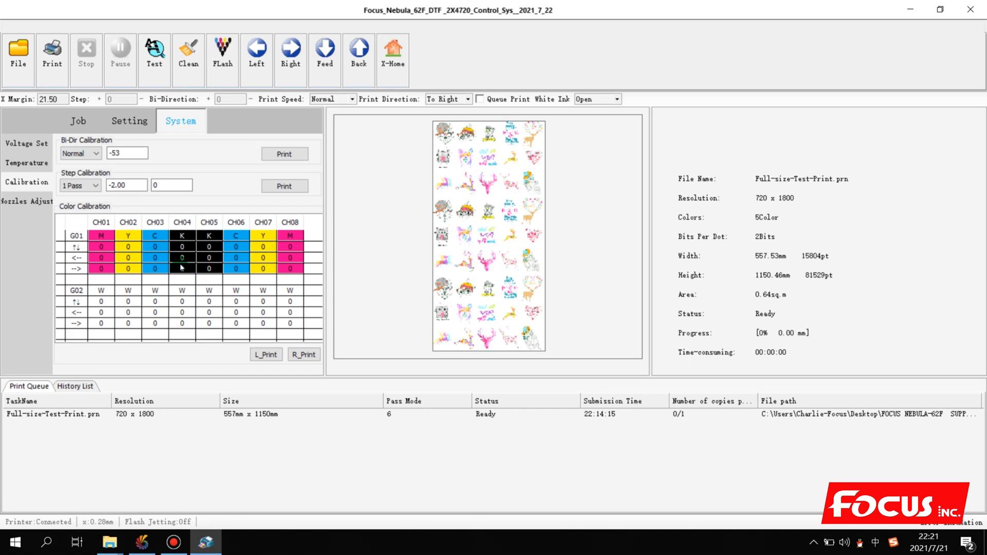
pyautogui.click(29, 203)
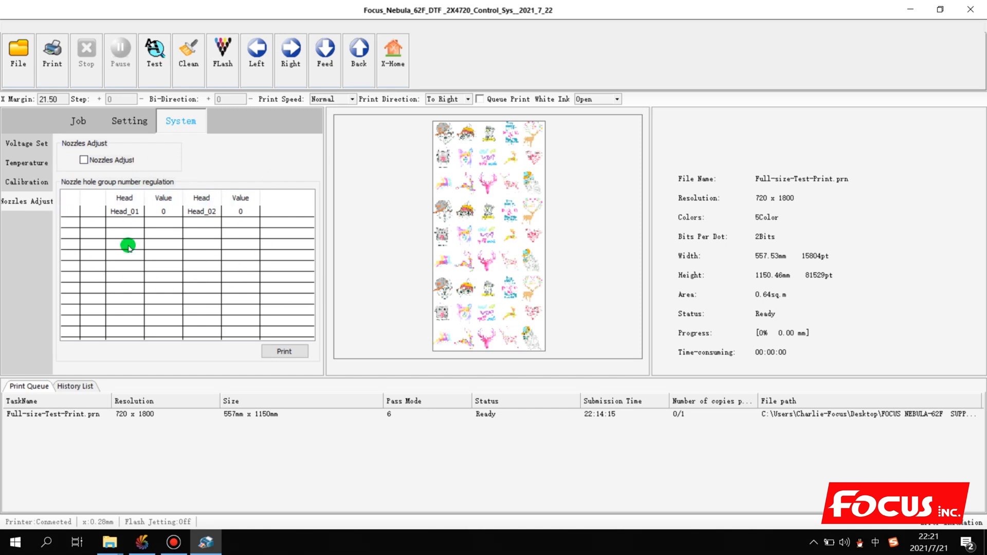
# Step: Look through the system's calibration, temperature, nozzle adjustment and voltage settings once more
pyautogui.click(13, 183)
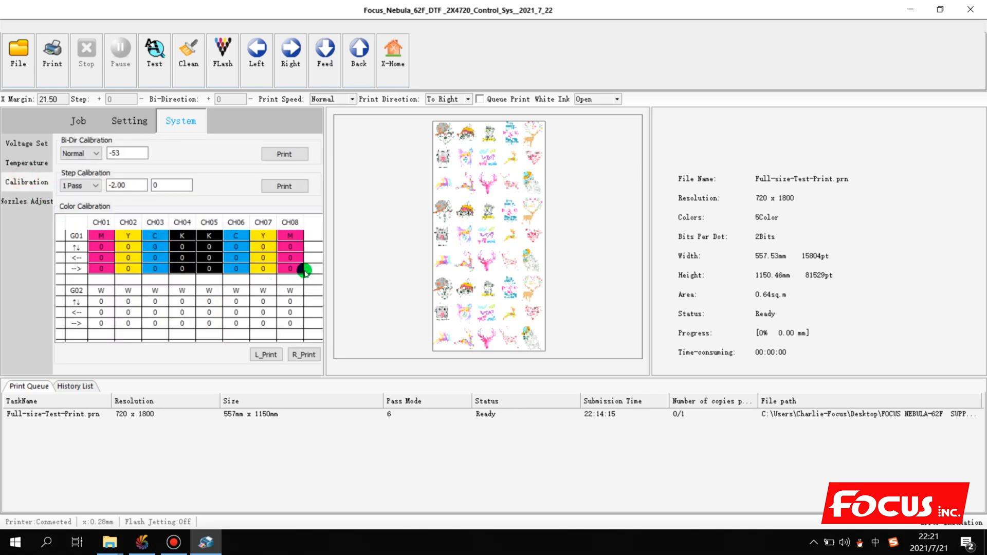
pyautogui.click(31, 164)
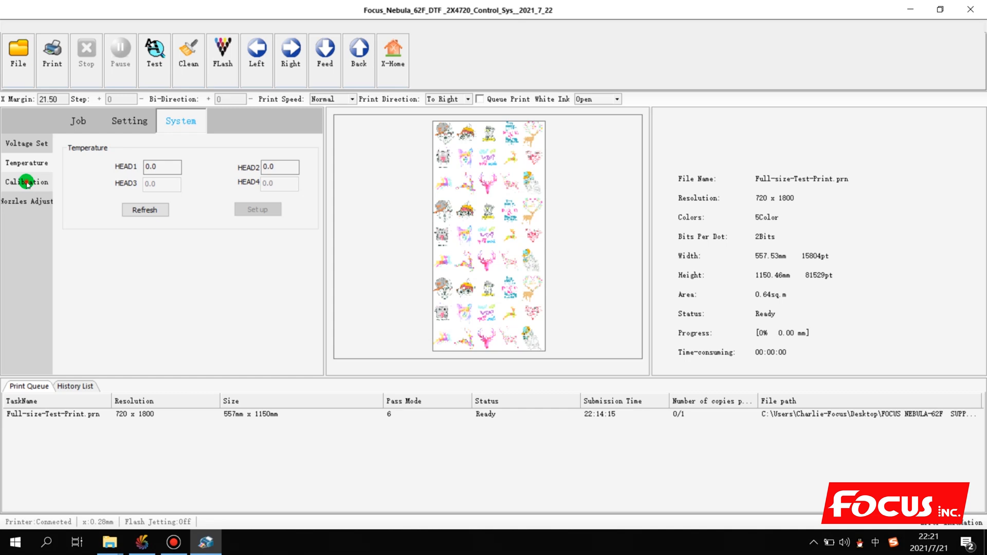
pyautogui.click(22, 200)
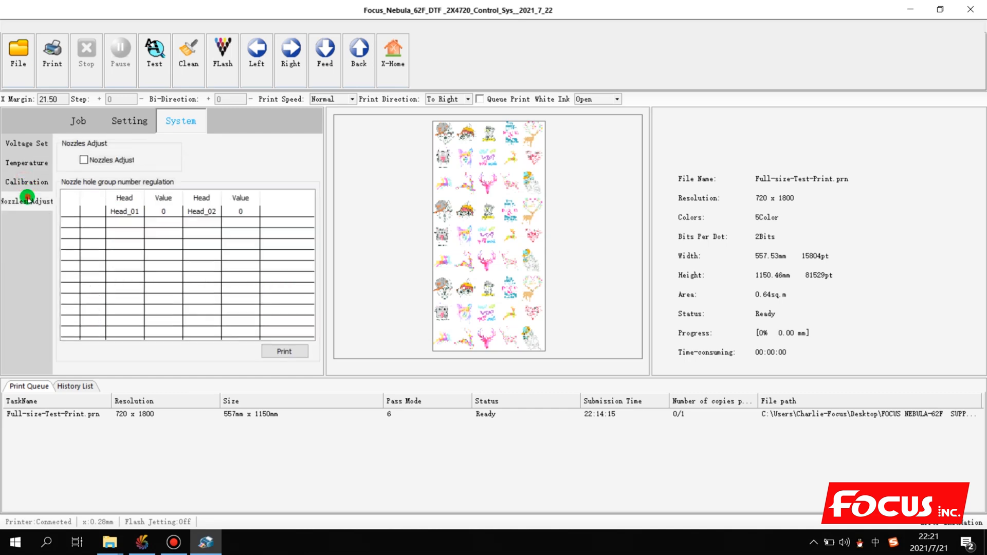
pyautogui.click(30, 164)
pyautogui.click(28, 149)
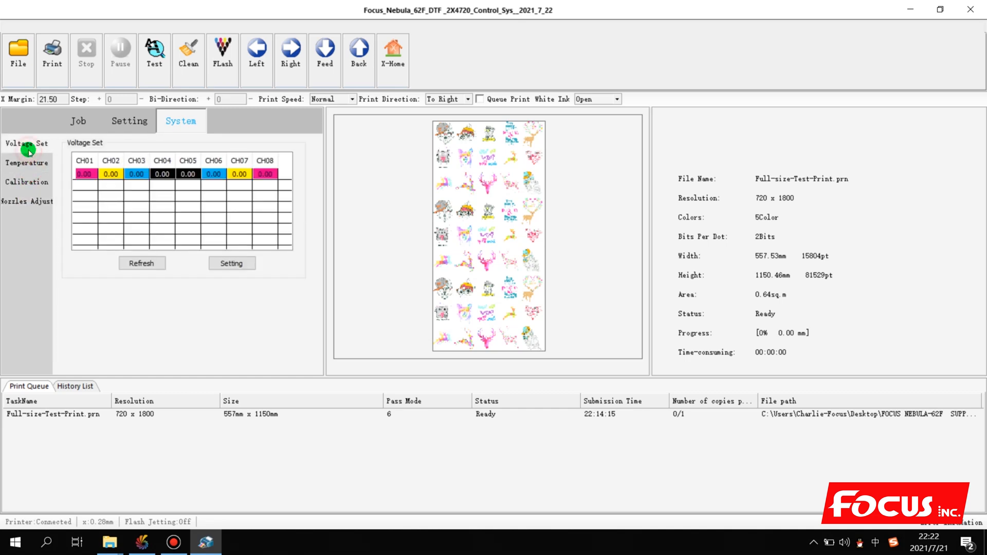
# Step: Return to the job's ink limit settings and check the print history list and the print queue
pyautogui.click(129, 124)
pyautogui.click(79, 122)
pyautogui.click(72, 386)
pyautogui.click(26, 386)
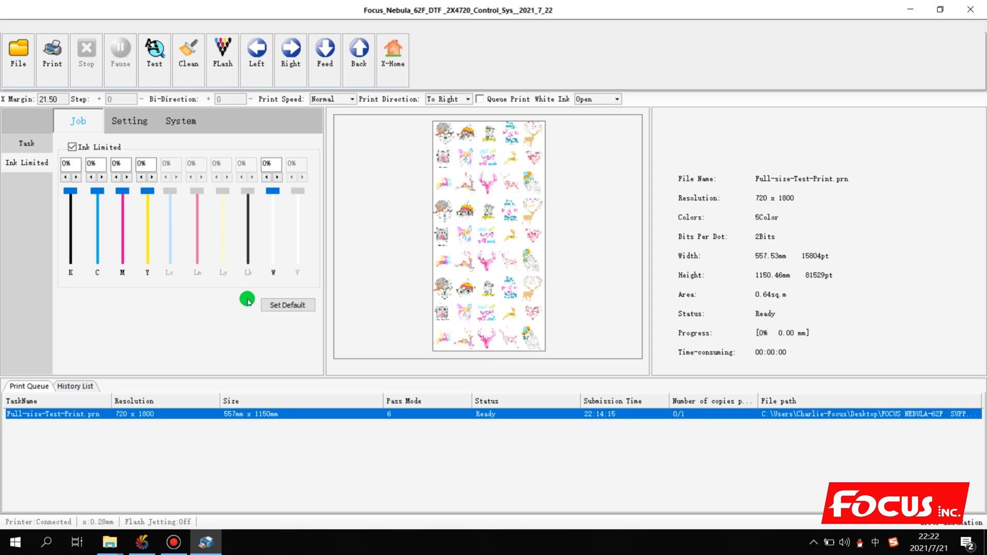
pyautogui.click(152, 464)
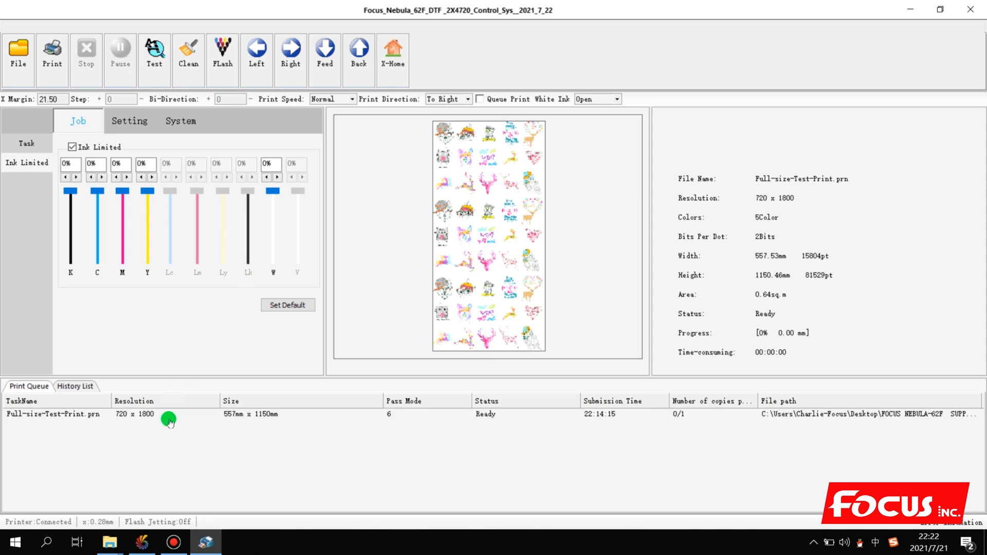